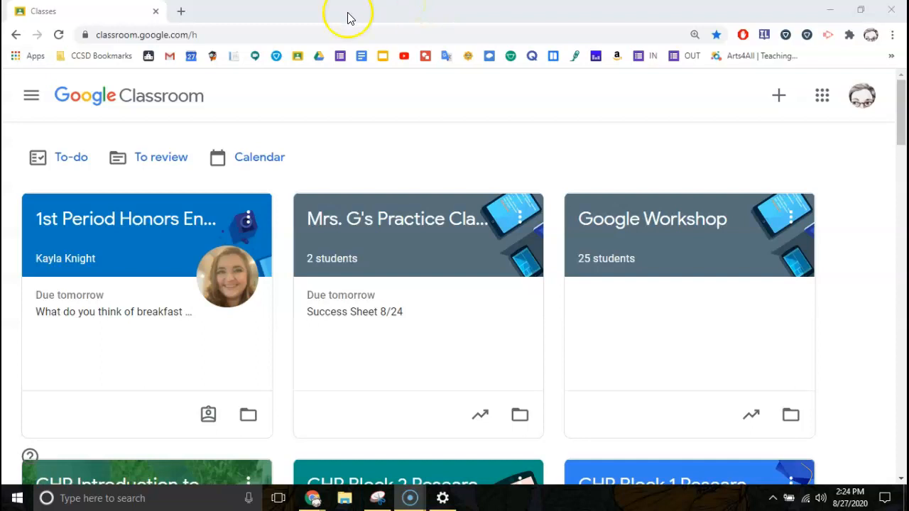
Open the To-do page, collapse This week, then expand and collapse No due date (21).
left_click(263, 10)
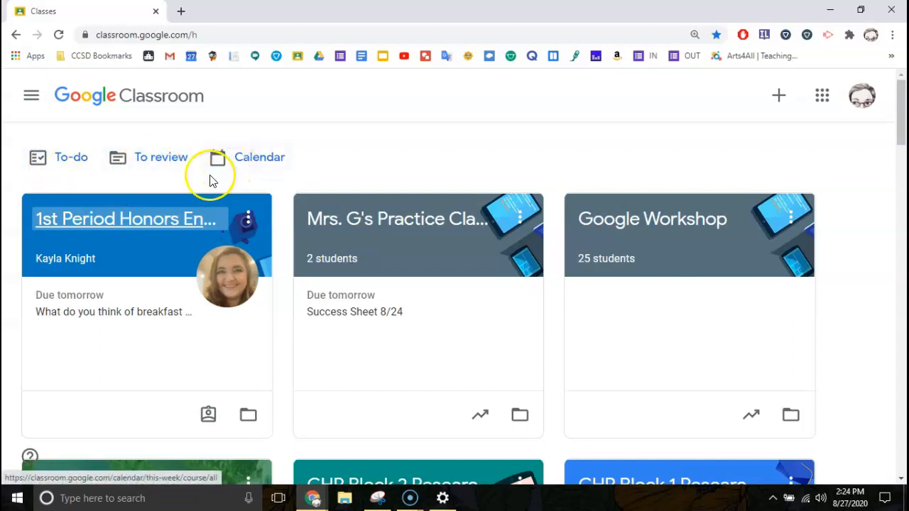
left_click(56, 164)
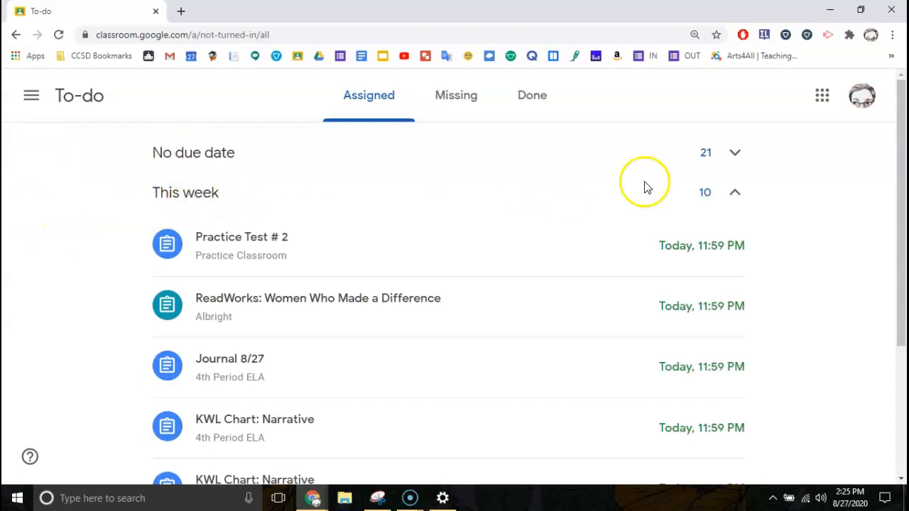
left_click(733, 198)
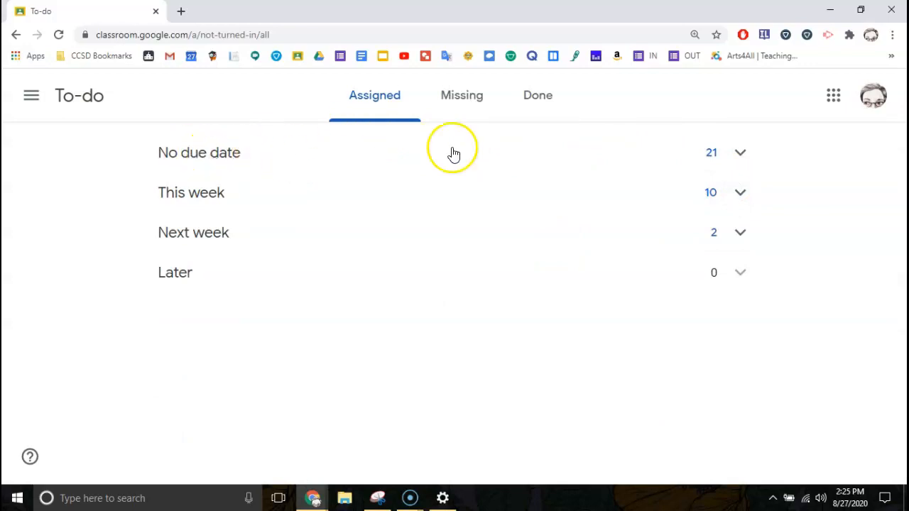
left_click(739, 159)
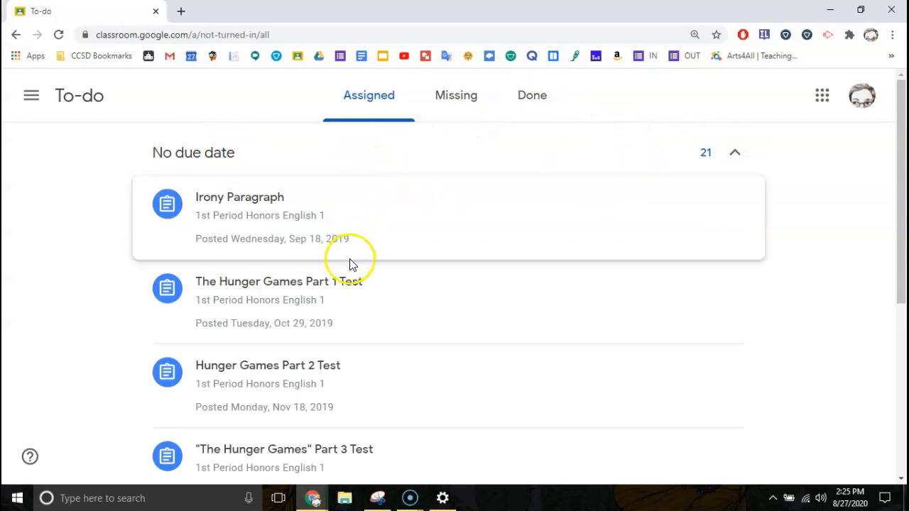
left_click(733, 153)
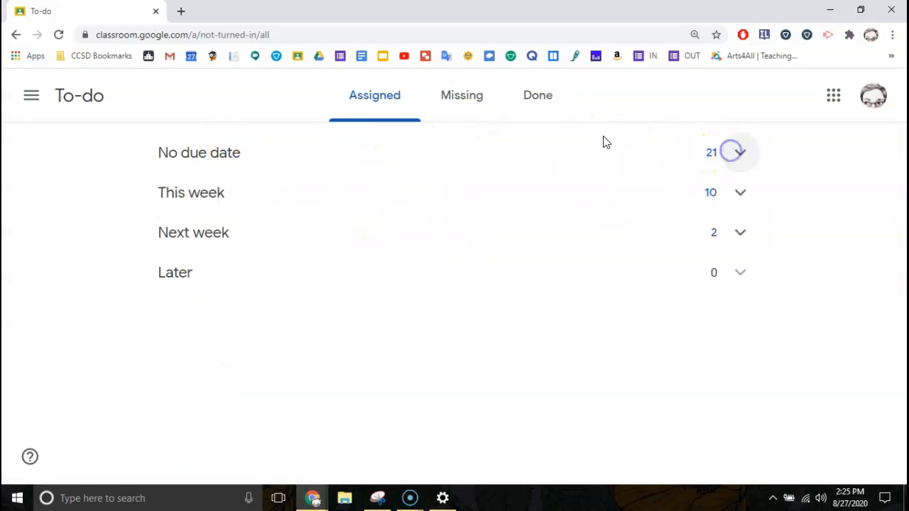
Expand This week to browse its 10 assignments, then expand and collapse Next week (2).
left_click(196, 203)
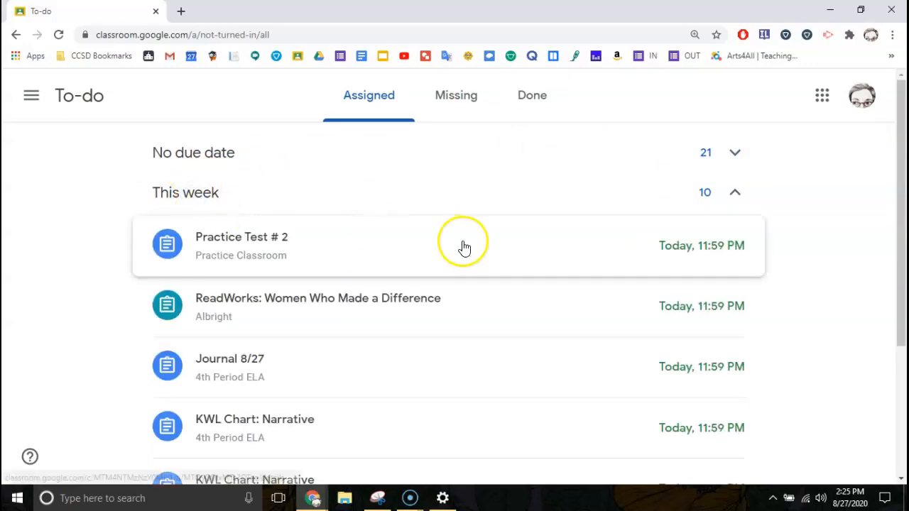
scroll(462, 246, "down", 3)
scroll(463, 246, "up", 3)
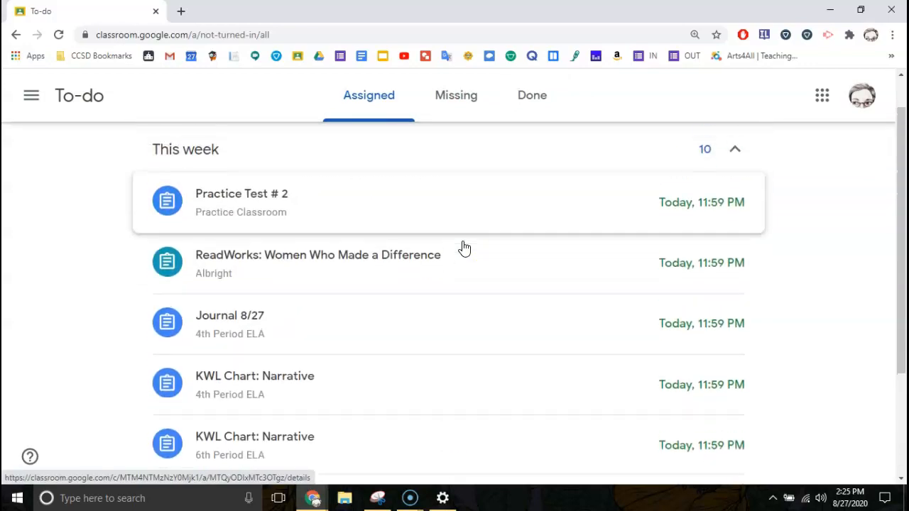
scroll(629, 314, "down", 2)
scroll(629, 314, "up", 2)
scroll(629, 314, "up", 2)
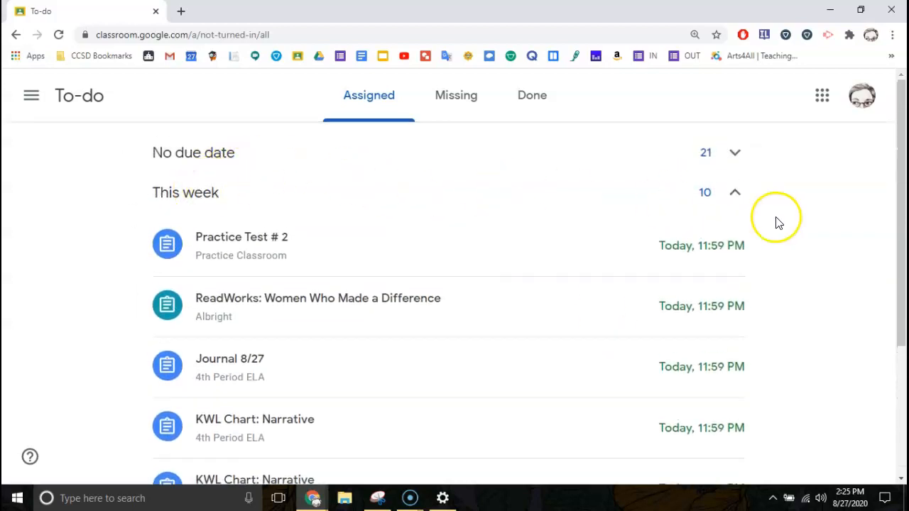
left_click(736, 194)
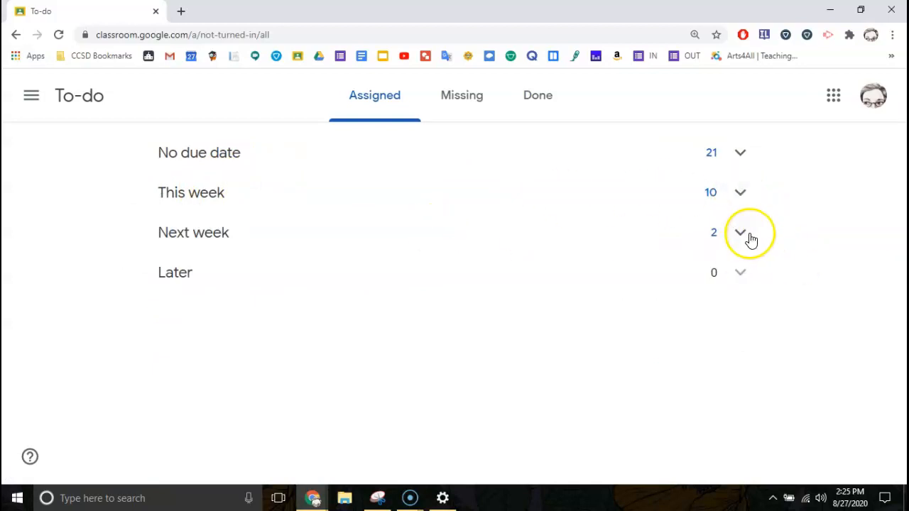
left_click(749, 239)
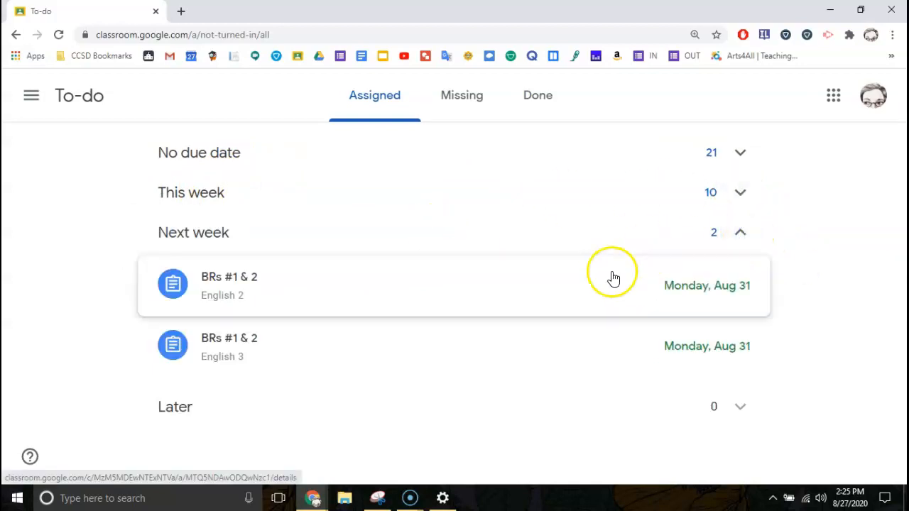
left_click(740, 233)
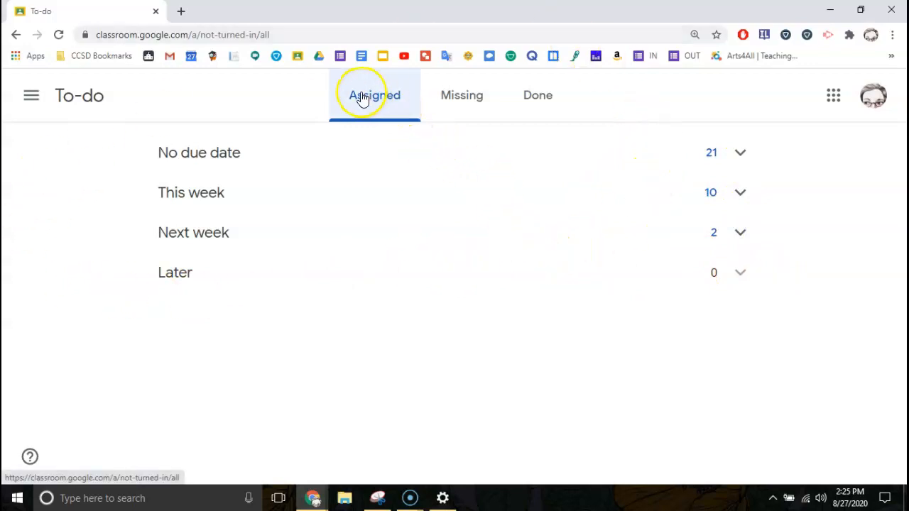
Review the Missing and Done work lists.
left_click(456, 100)
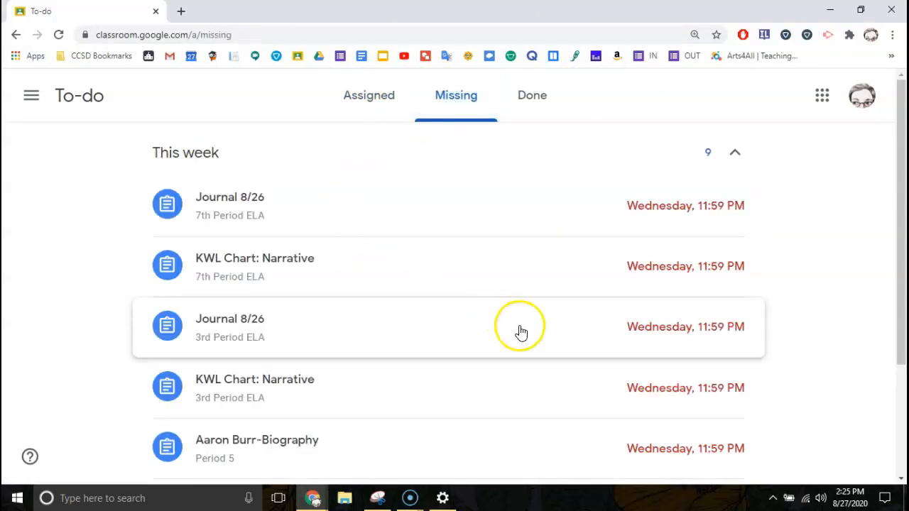
scroll(519, 331, "down", 3)
scroll(521, 332, "up", 3)
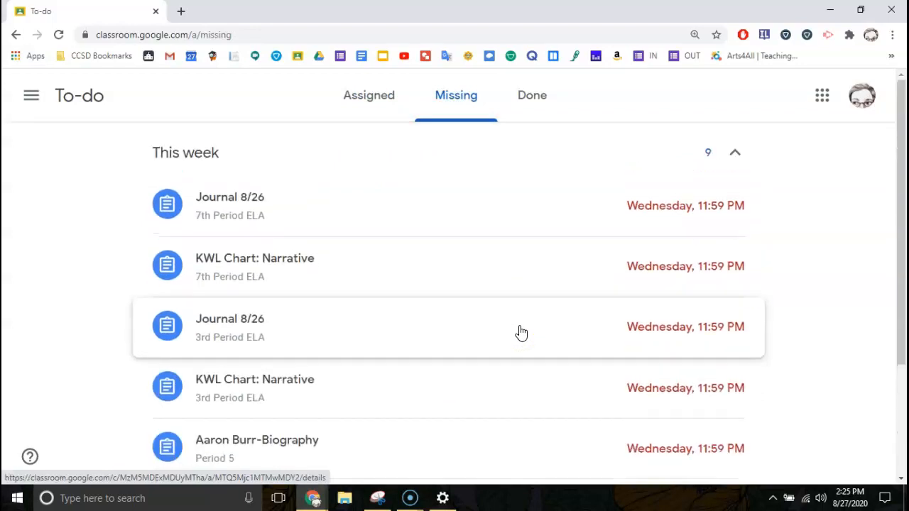
left_click(540, 100)
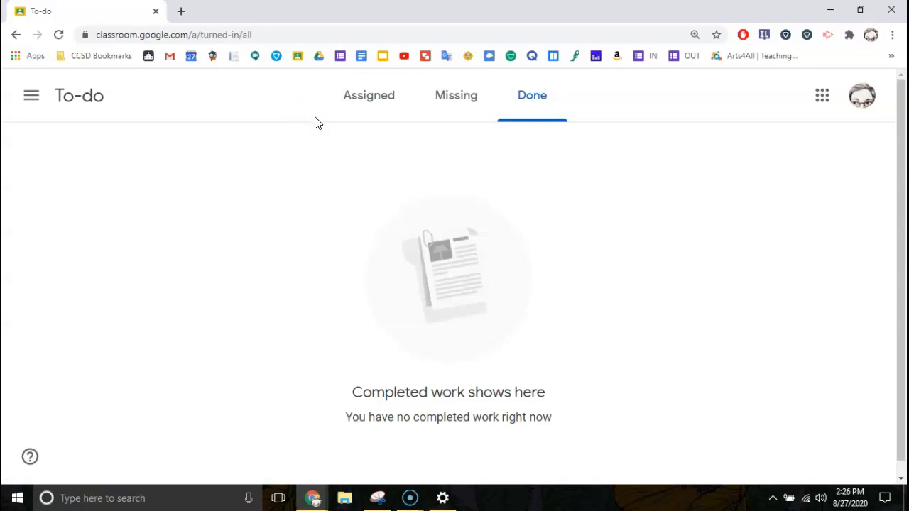
Return to the Assigned list, then go back to the Classes page via the side menu.
left_click(365, 106)
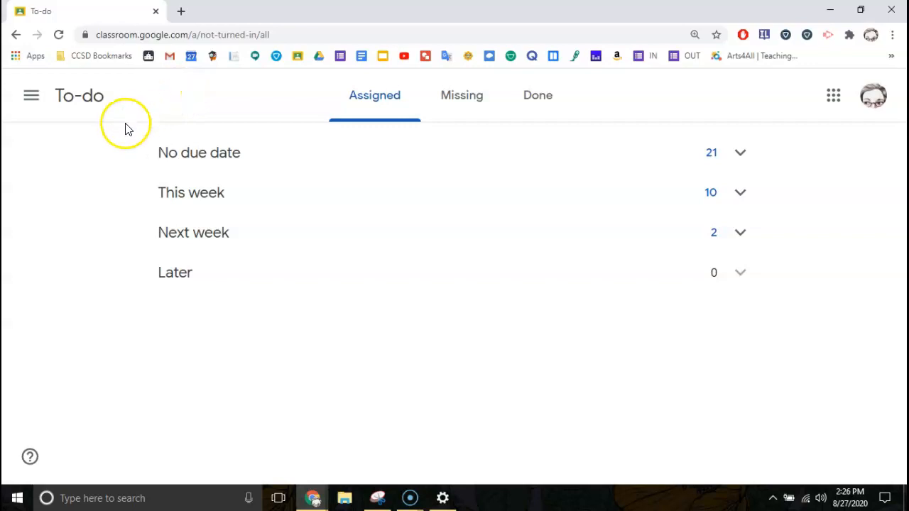
left_click(31, 95)
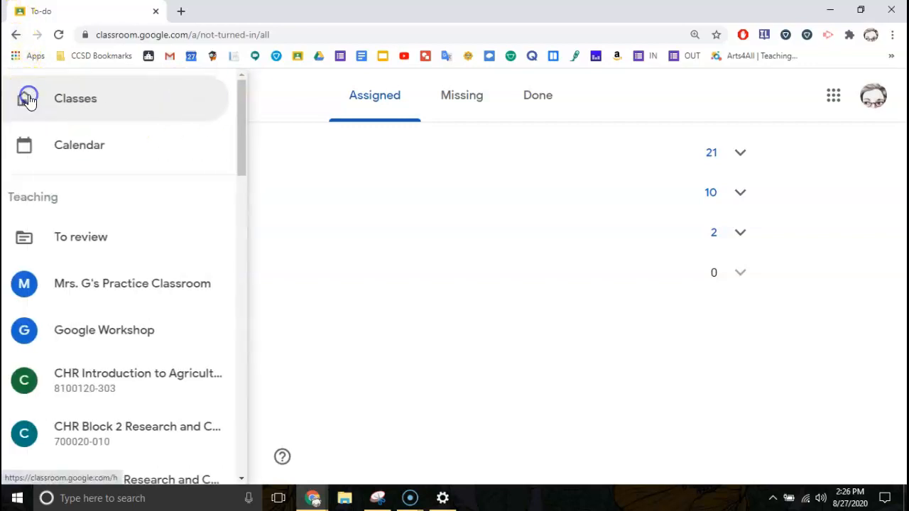
left_click(57, 105)
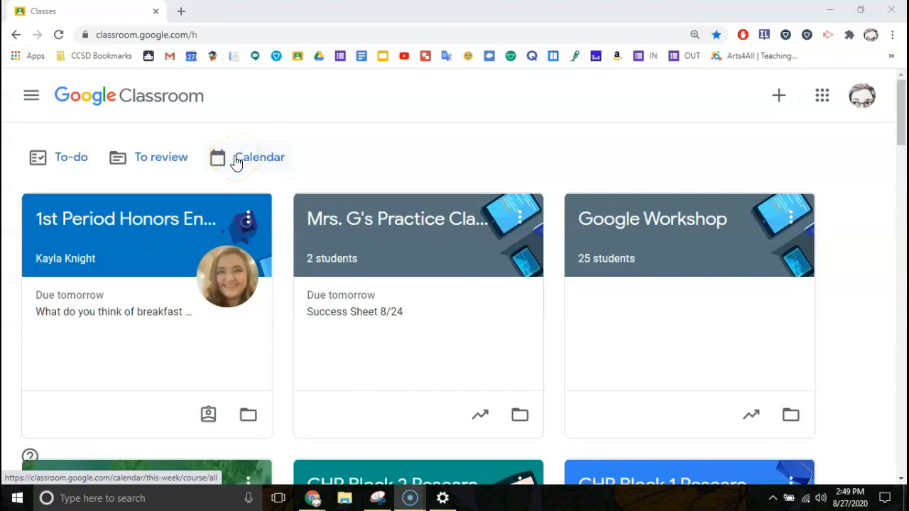
left_click(236, 162)
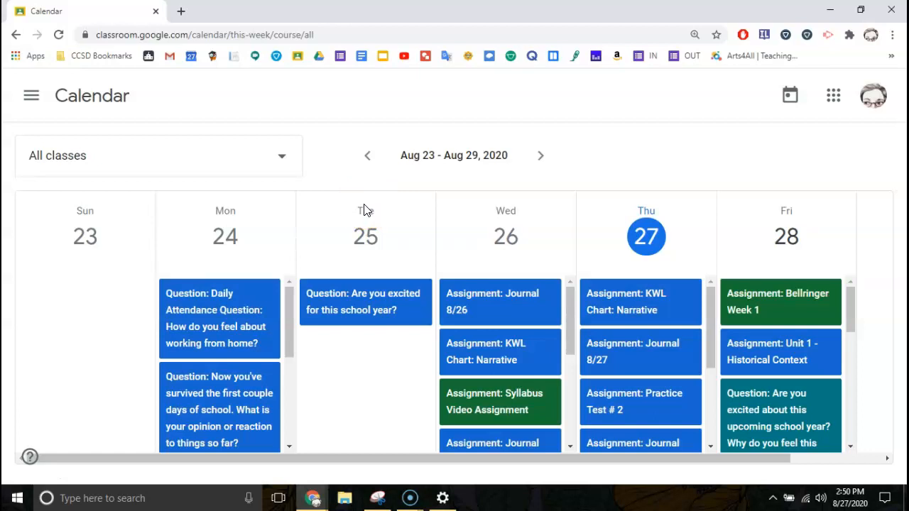
key("ctrl+minus")
key("ctrl+minus")
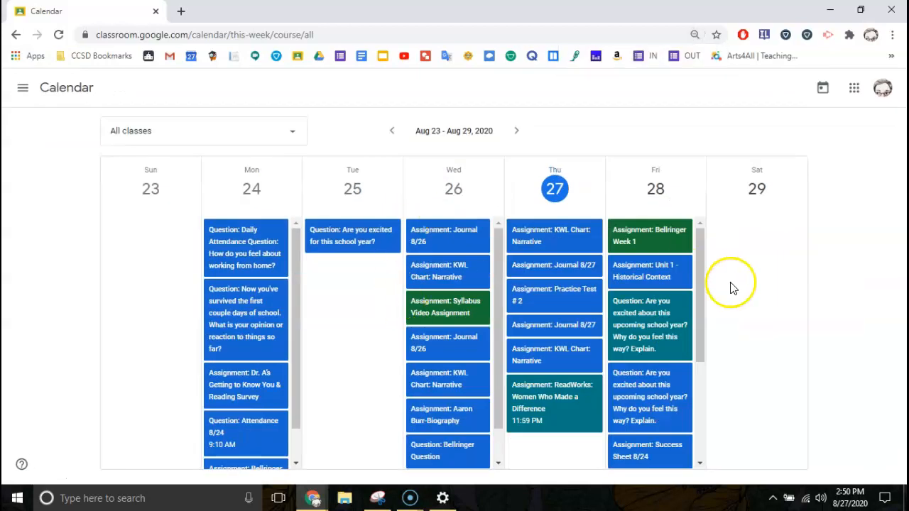
mouse_move(700, 278)
left_mouse_down()
mouse_move(696, 395)
mouse_move(689, 267)
left_mouse_up()
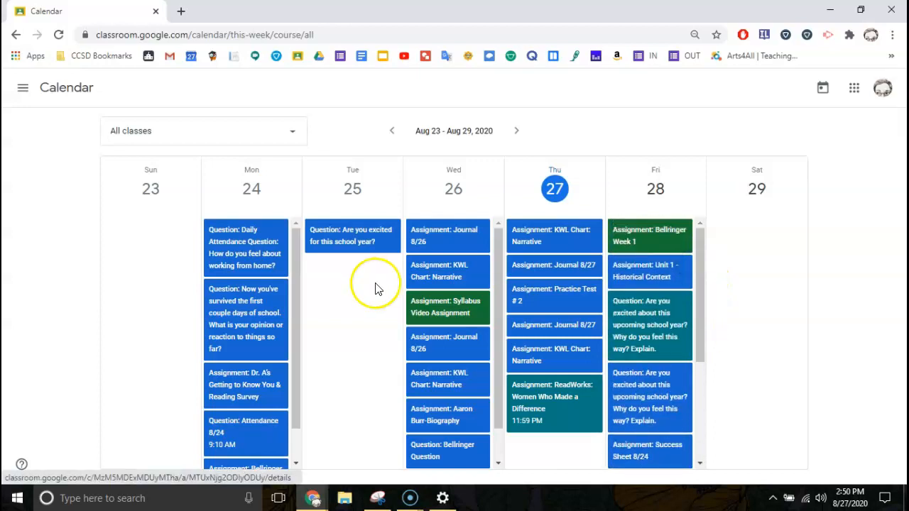
left_click(183, 142)
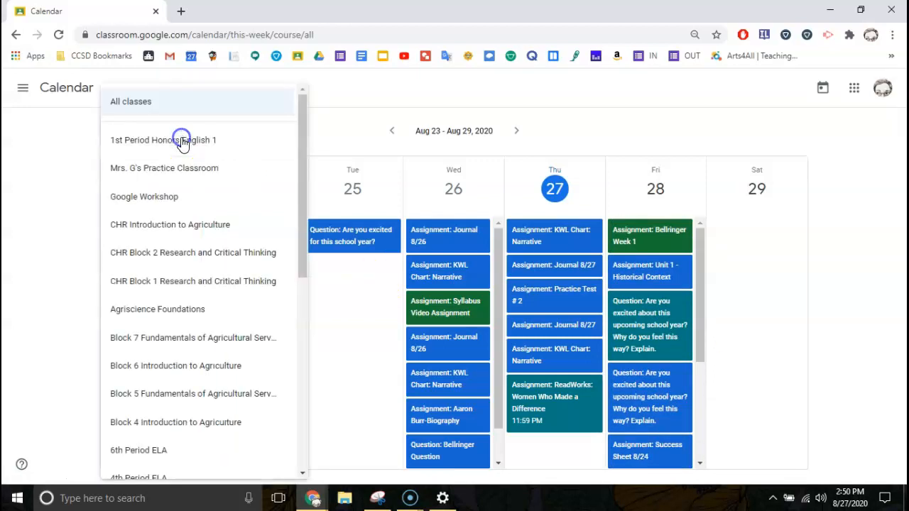
left_click(174, 140)
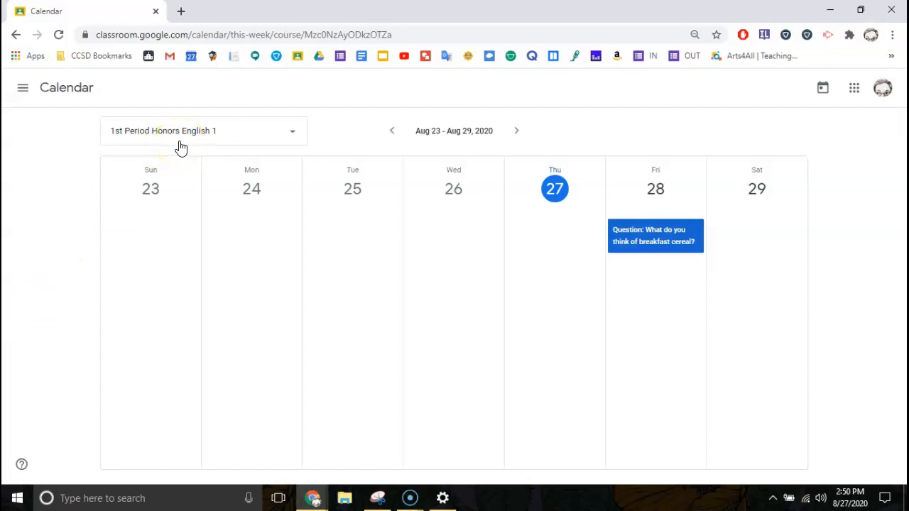
left_click(516, 132)
left_click(394, 135)
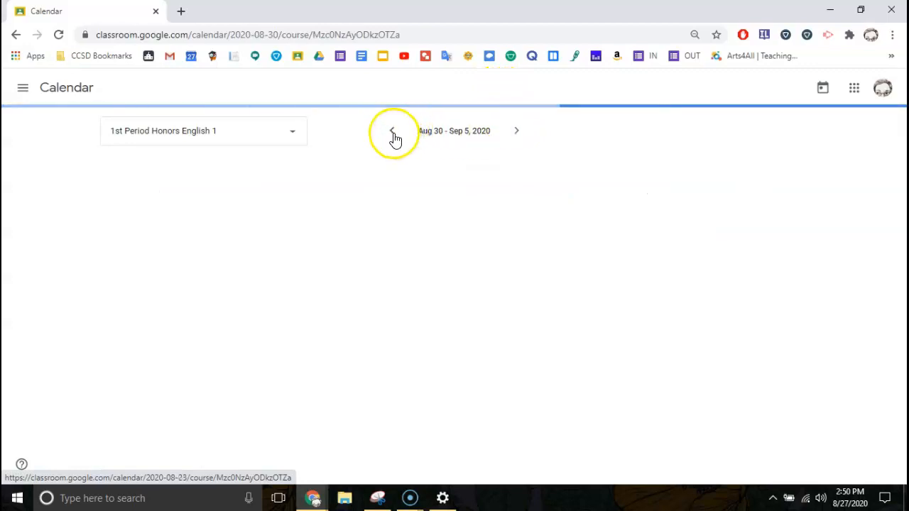
left_click(393, 135)
left_click(517, 133)
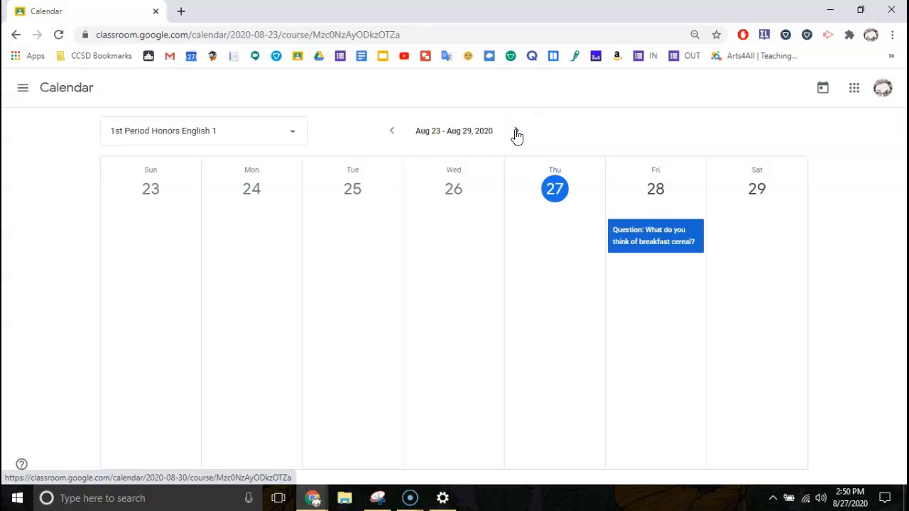
left_click(516, 133)
left_click(516, 135)
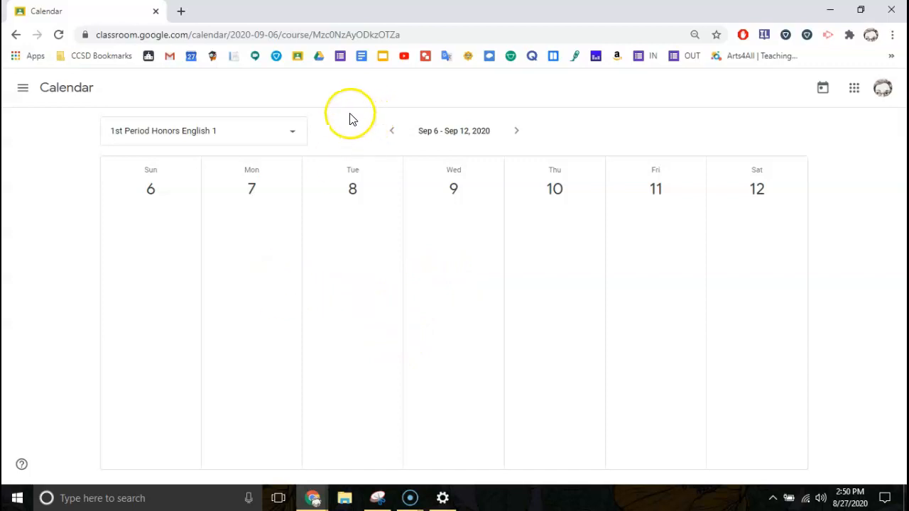
left_click(292, 133)
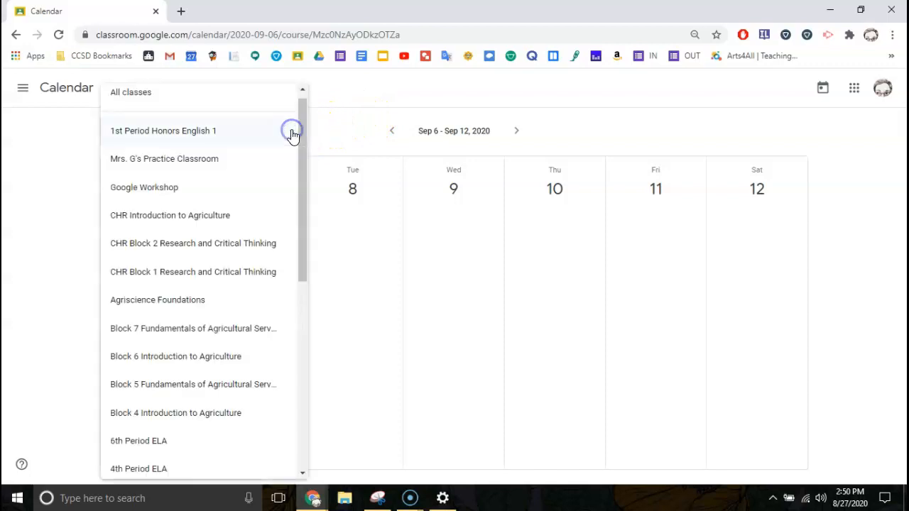
left_click(175, 94)
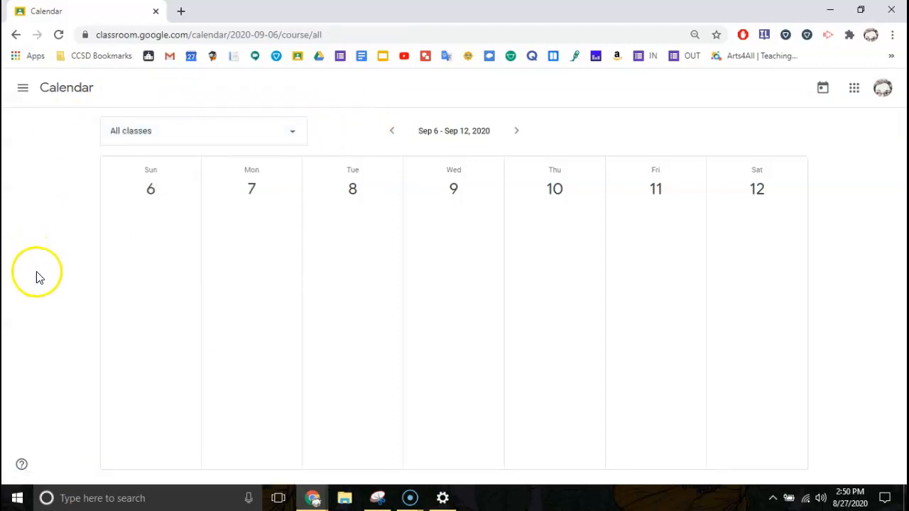
left_click(23, 88)
left_click(53, 92)
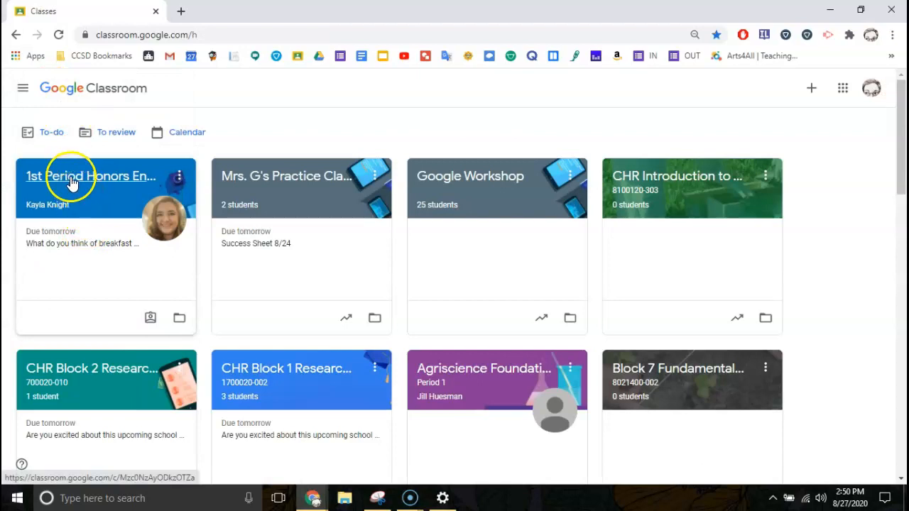
Open 1st Period Honors English 1 and view your own work from its Classwork page.
left_click(71, 178)
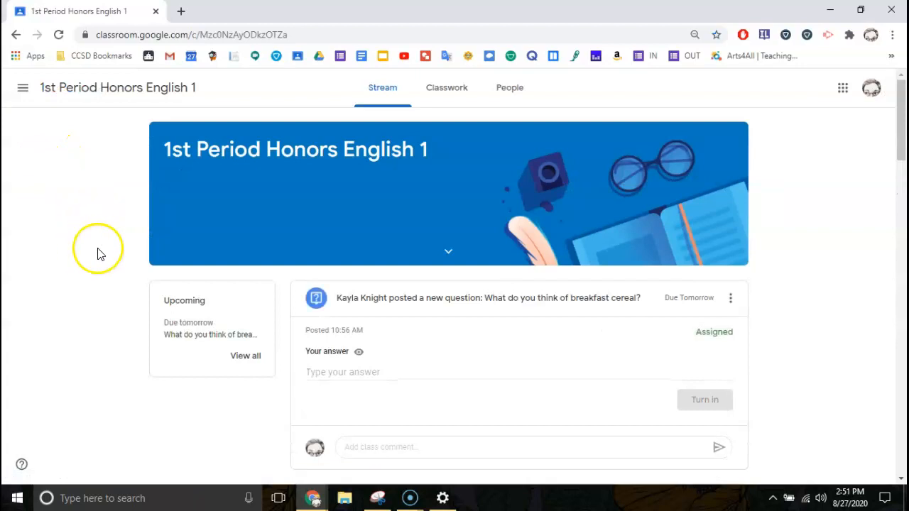
left_click(21, 481)
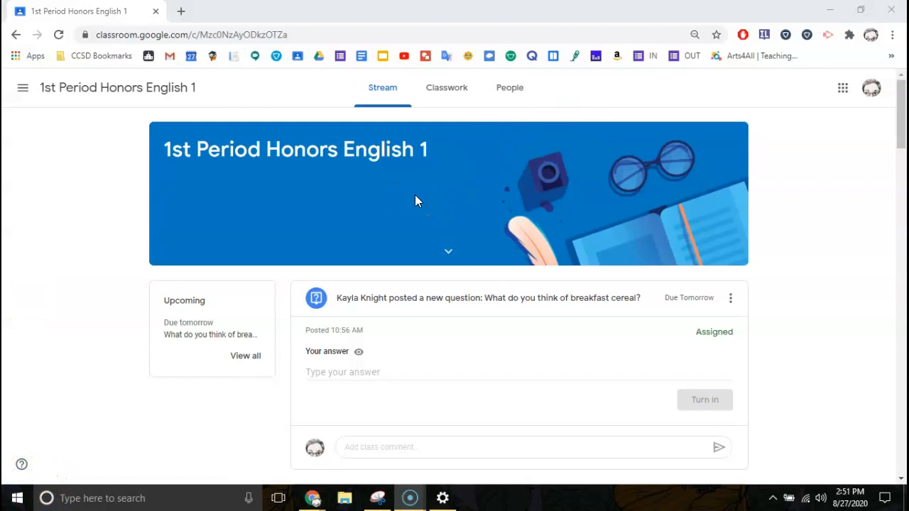
left_click(447, 92)
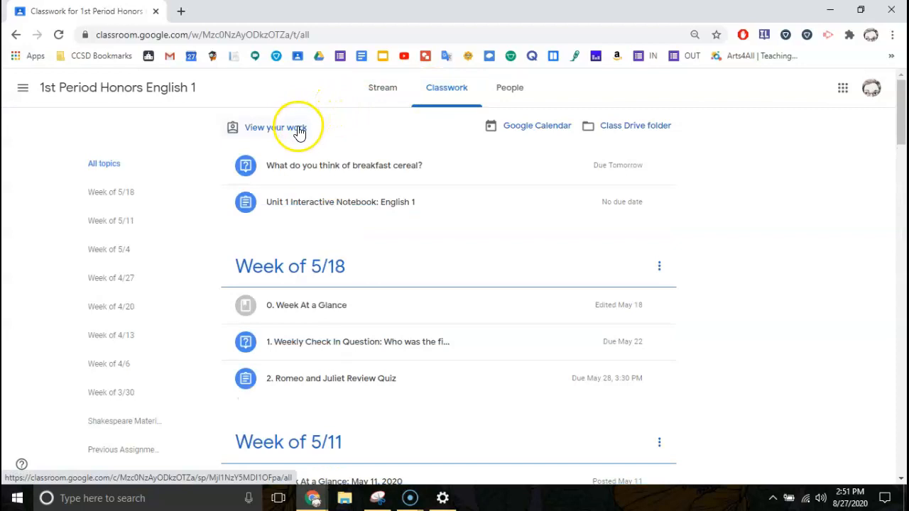
left_click(273, 133)
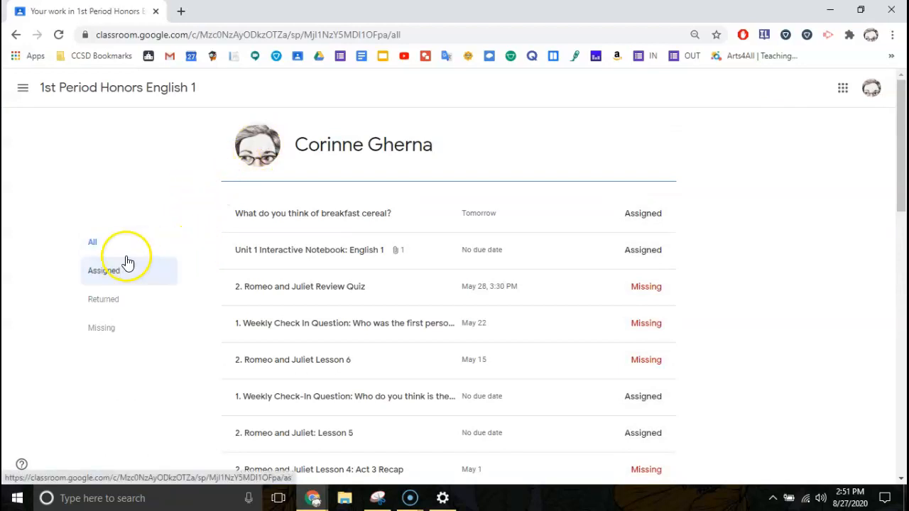
Filter your work by Assigned, Returned and Missing, then return to the Classwork page.
left_click(97, 274)
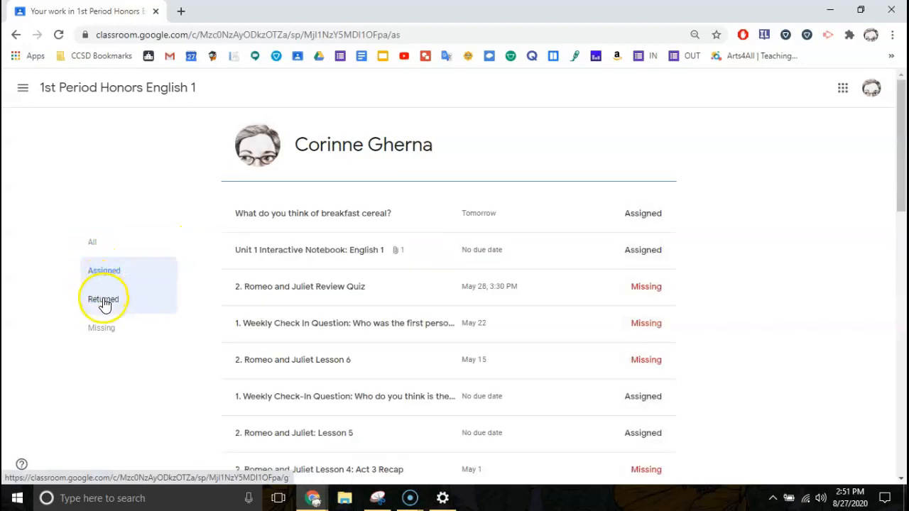
left_click(105, 303)
left_click(104, 330)
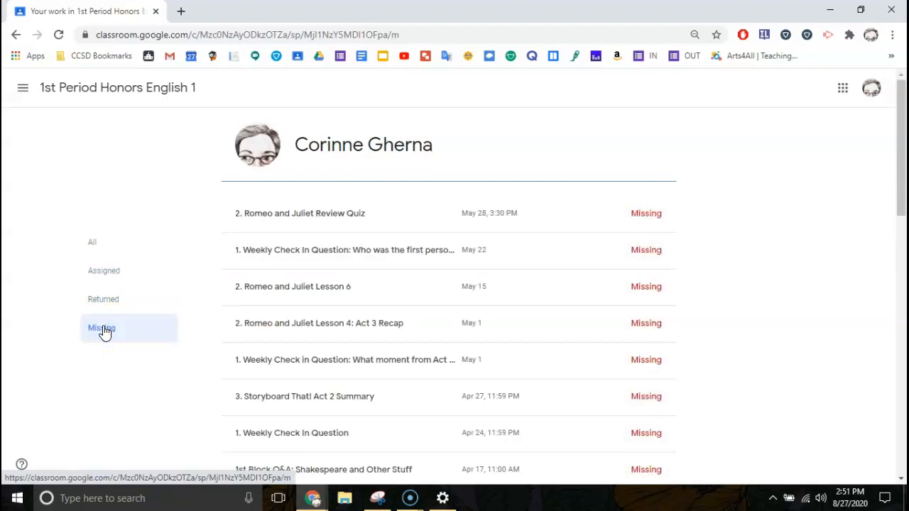
left_click(55, 90)
left_click(434, 88)
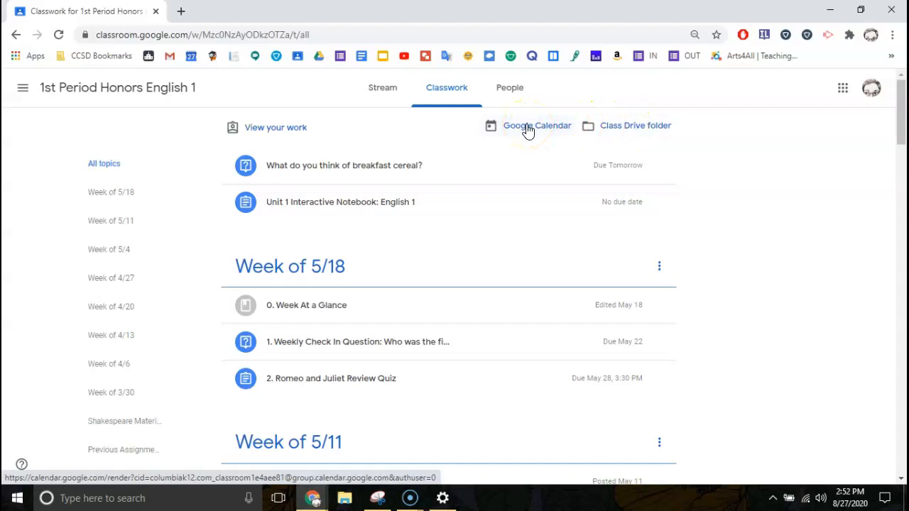
left_click(23, 88)
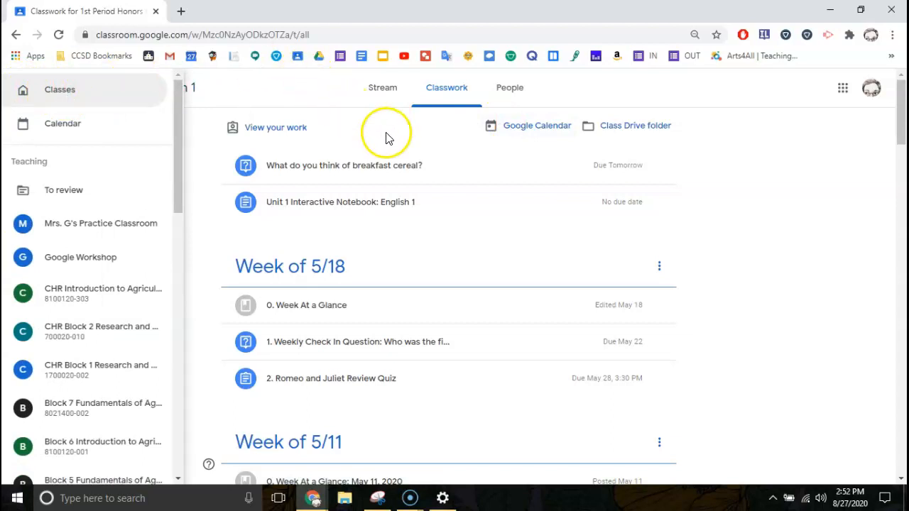
left_click(423, 129)
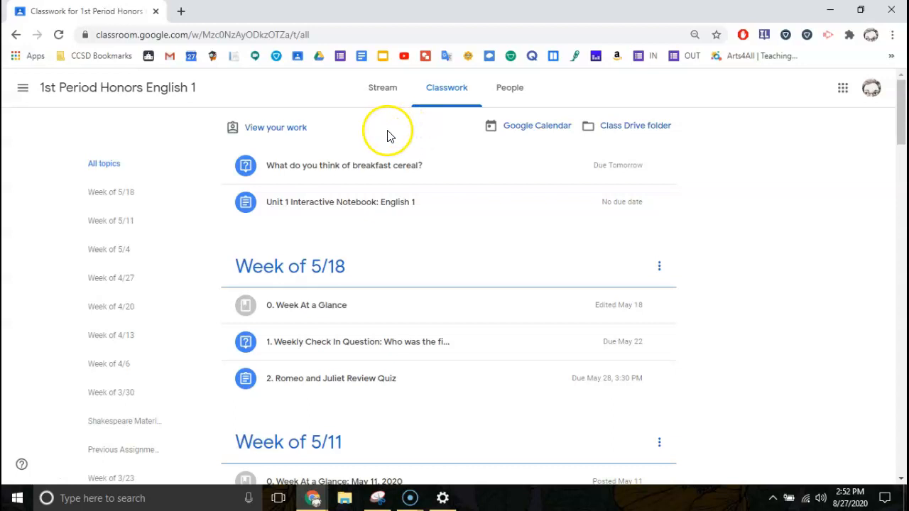
Add the 1st Period Honors English 1 class calendar to Google Calendar from the Classwork link.
left_click(531, 128)
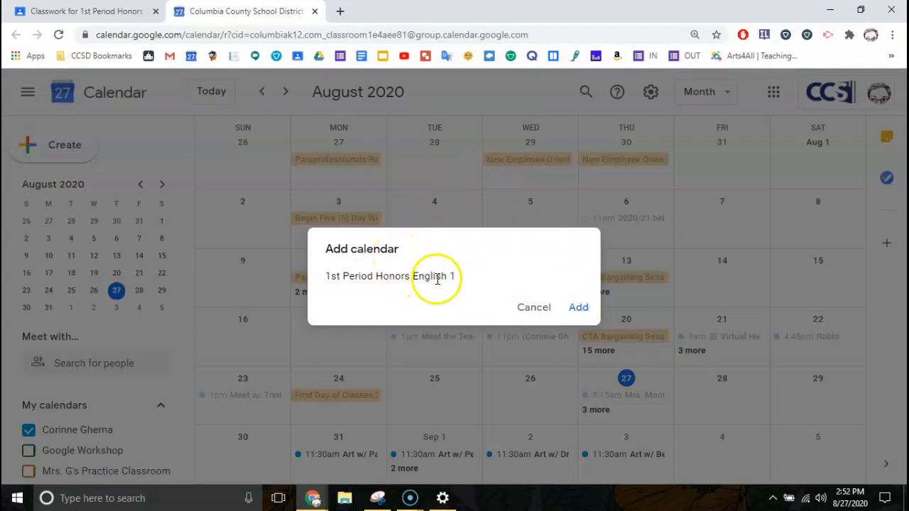
left_click(579, 308)
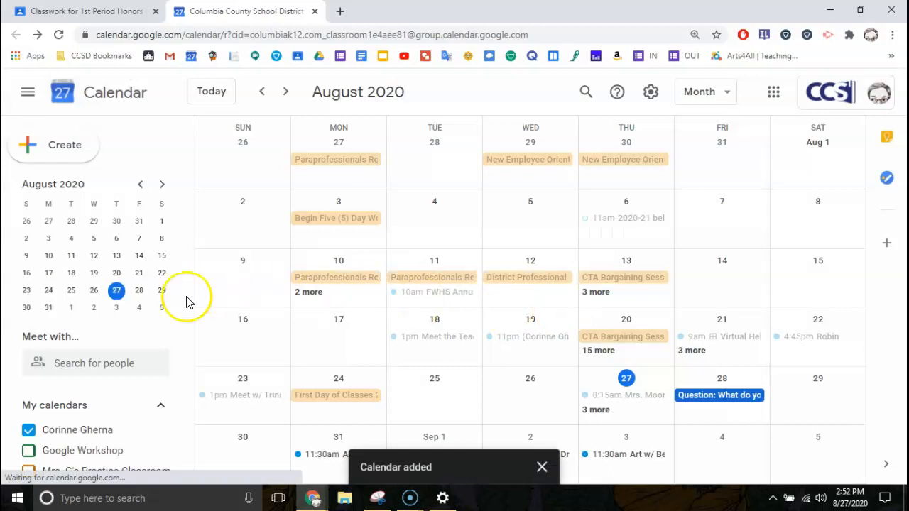
scroll(124, 403, "down", 2)
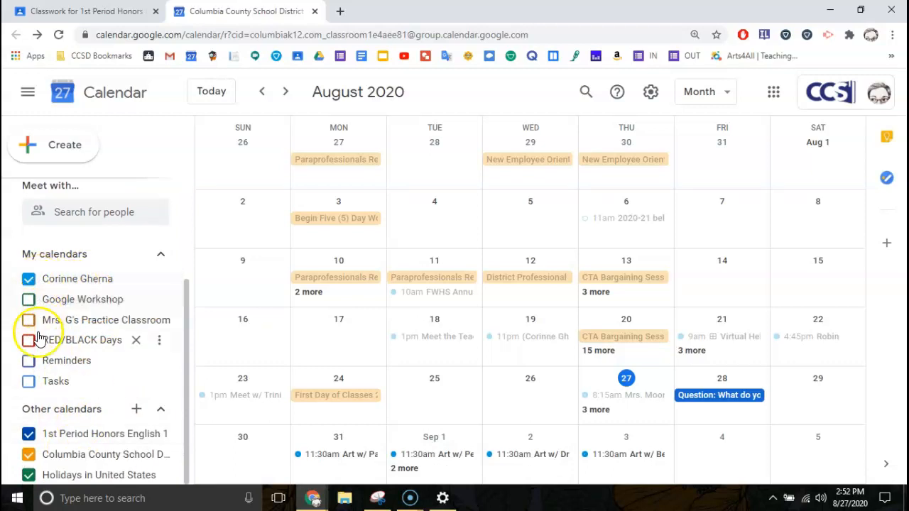
Hide the personal calendar and show the RED/BLACK Days calendar.
left_click(28, 278)
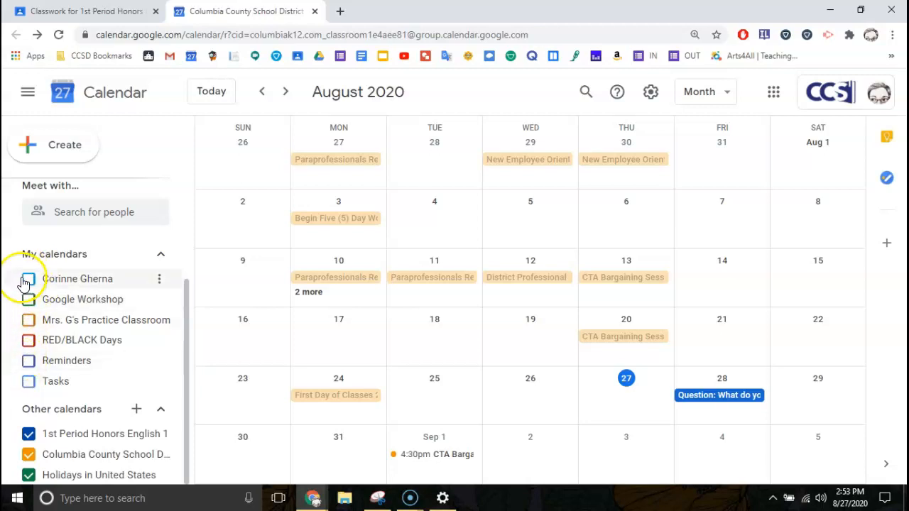
left_click(28, 345)
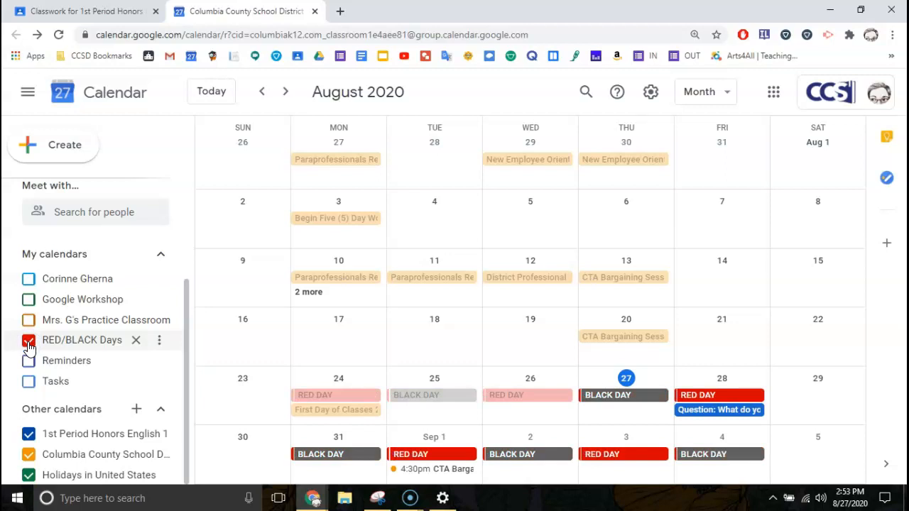
left_click(287, 92)
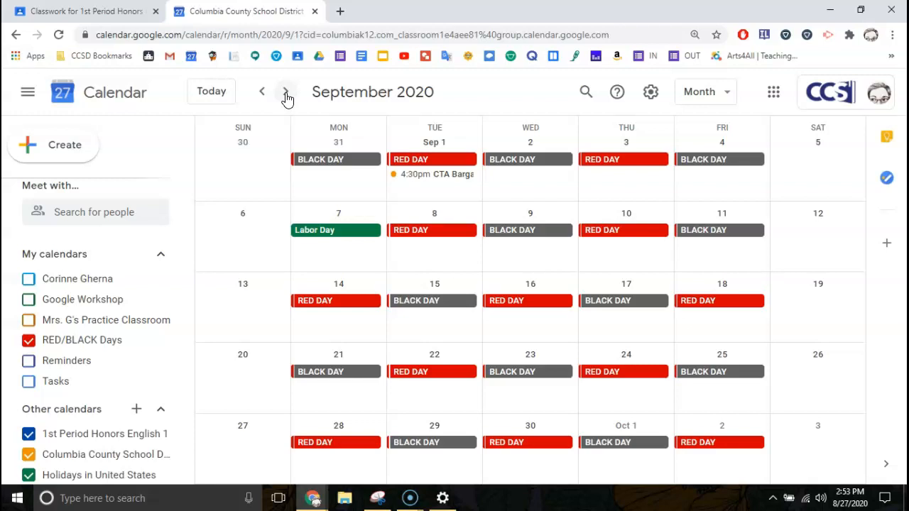
left_click(286, 93)
left_click(286, 94)
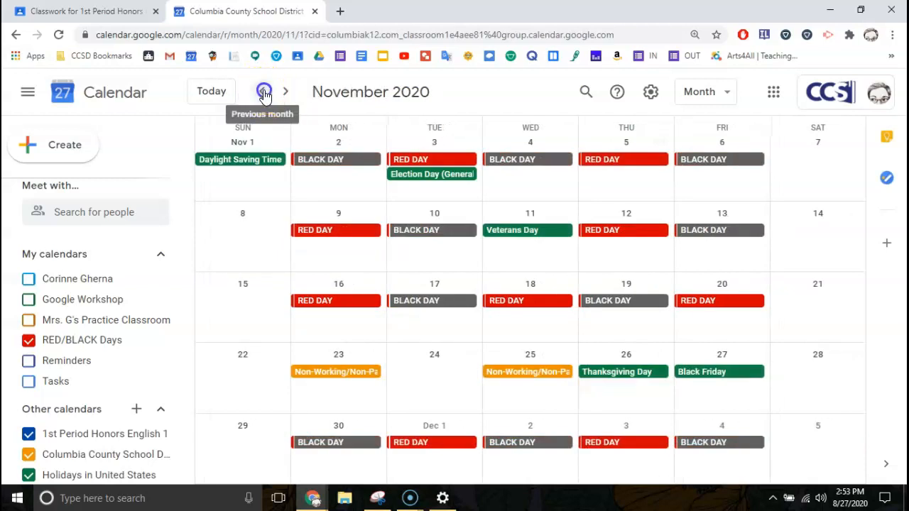
left_click(263, 93)
left_click(263, 92)
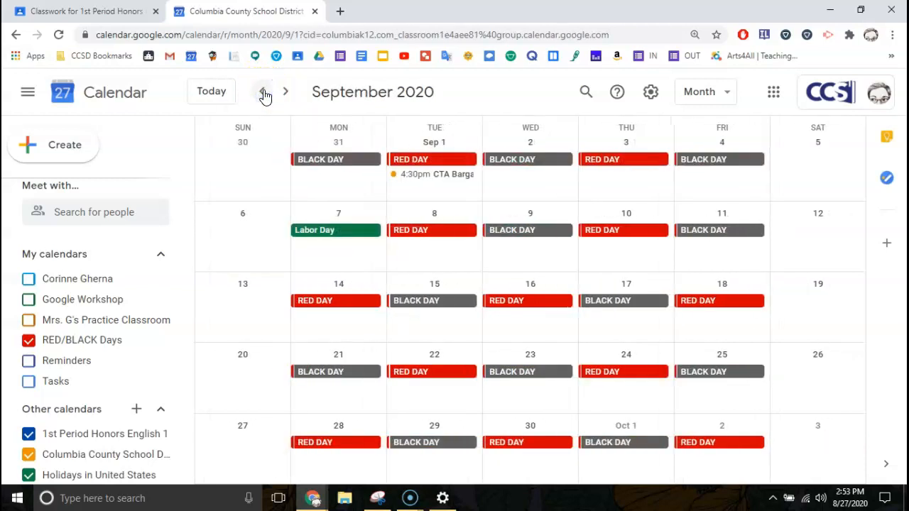
left_click(263, 93)
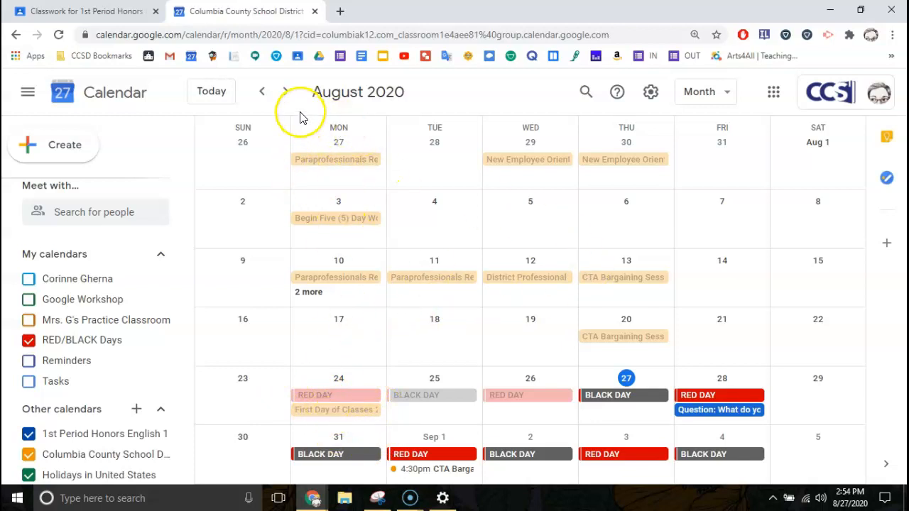
Check September, return to August, hide Columbia County School District, and start an event on September 2.
left_click(286, 93)
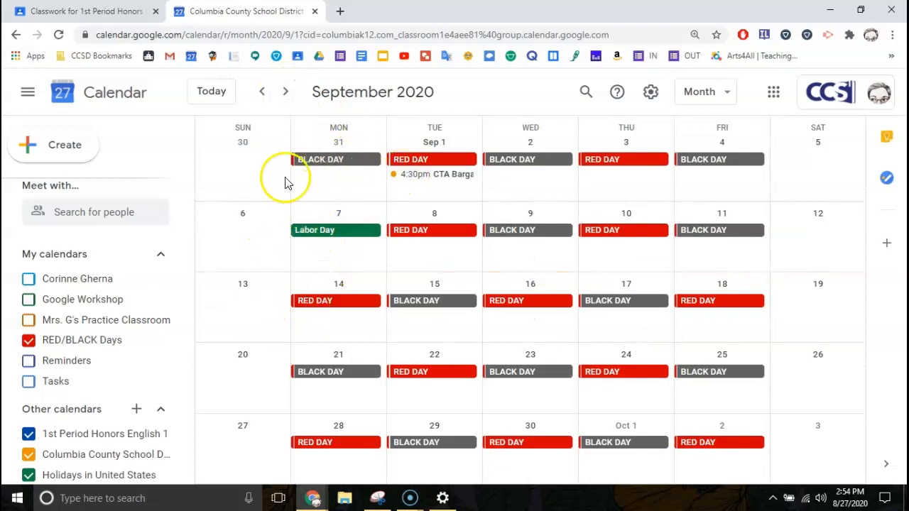
left_click(261, 92)
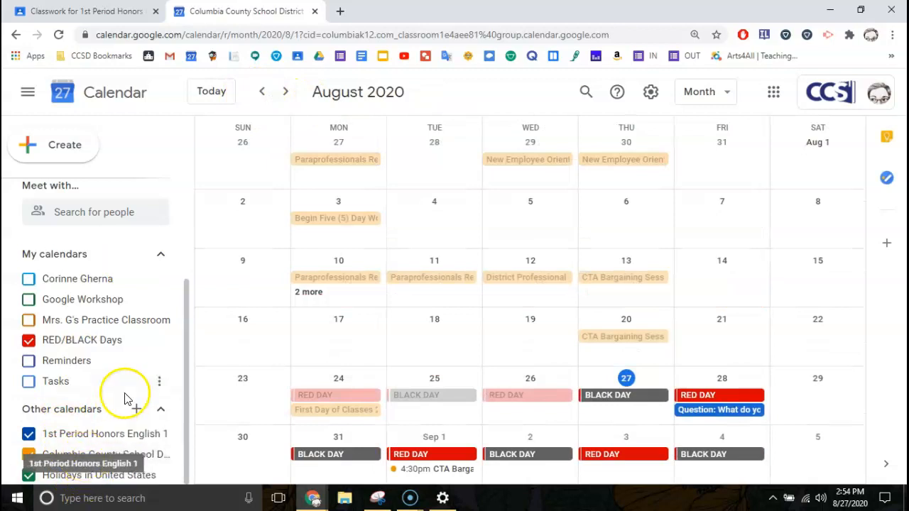
left_click(30, 455)
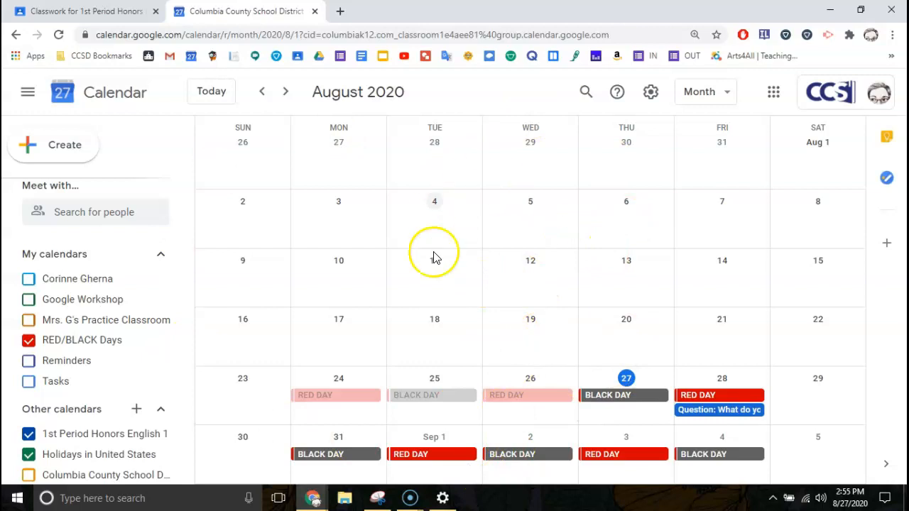
left_click(544, 438)
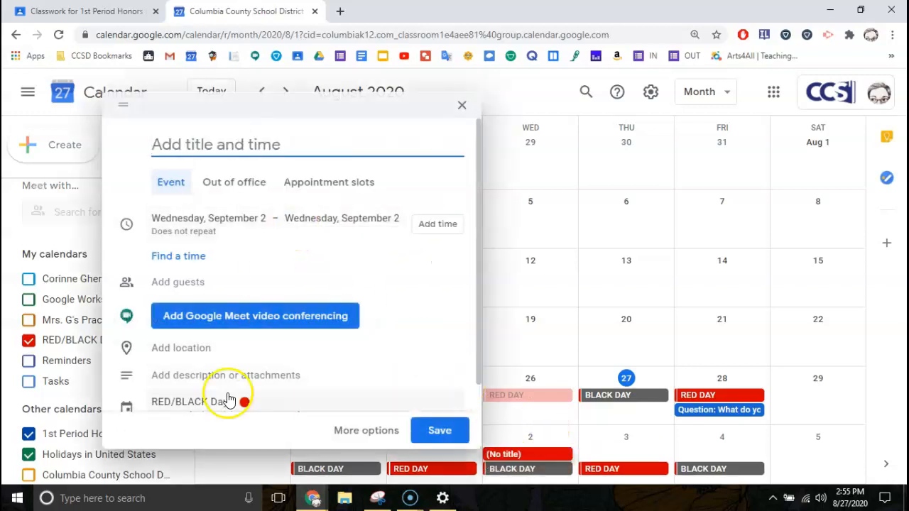
Title the new event 'Cheer Practice' and put it on the personal calendar.
scroll(277, 382, "down", 1)
scroll(277, 381, "down", 1)
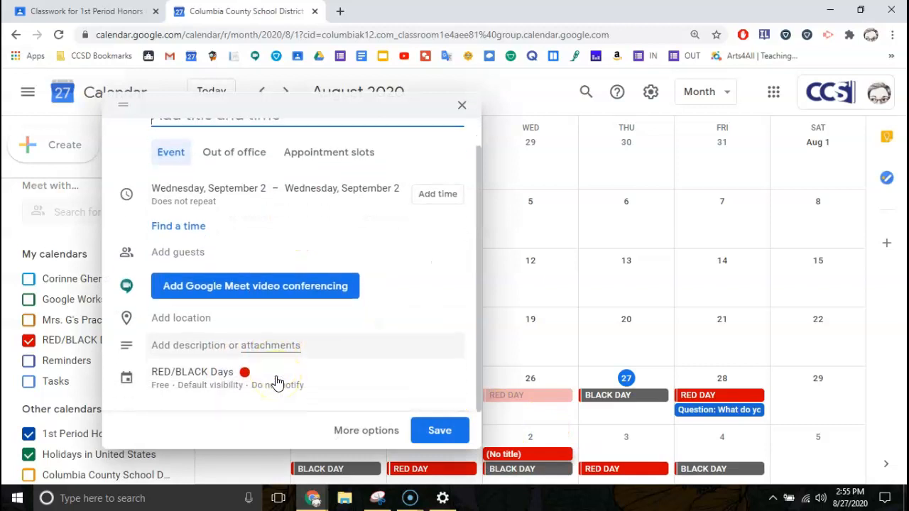
left_click(215, 375)
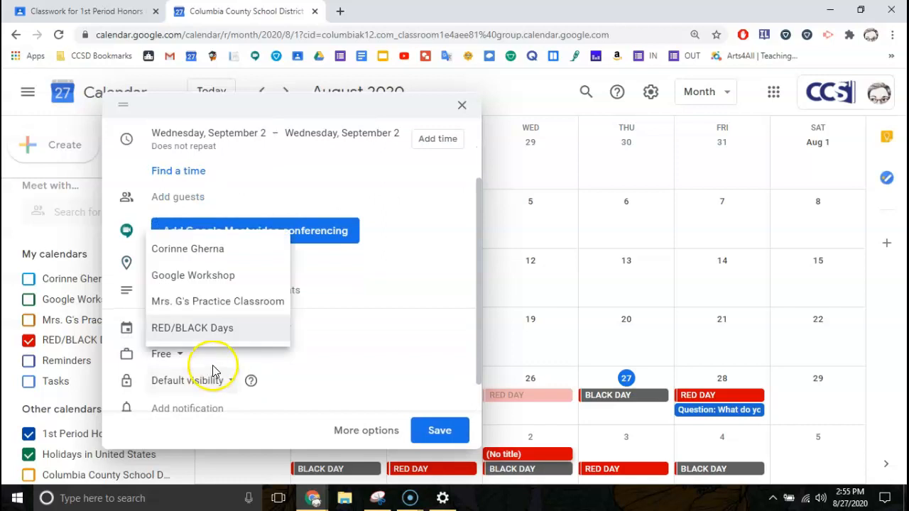
left_click(180, 254)
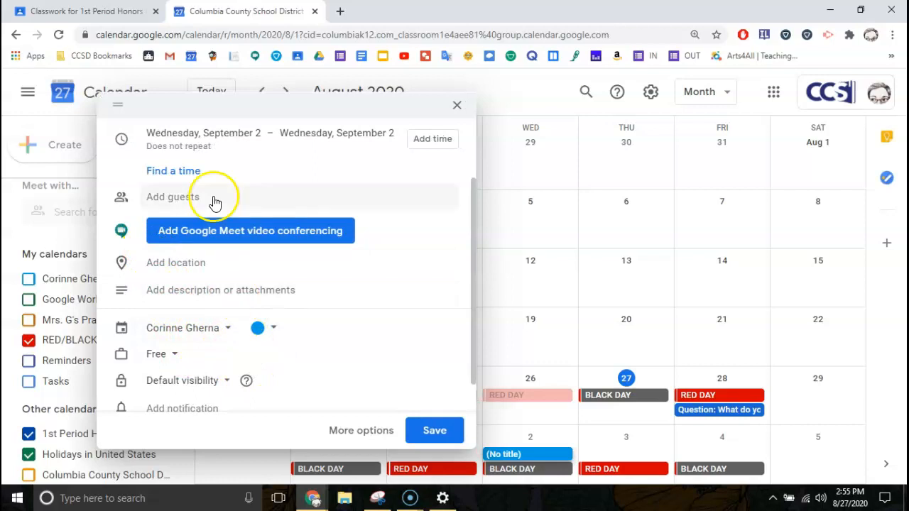
scroll(189, 211, "up", 2)
scroll(190, 211, "up", 1)
left_click(171, 146)
type("Cheer P")
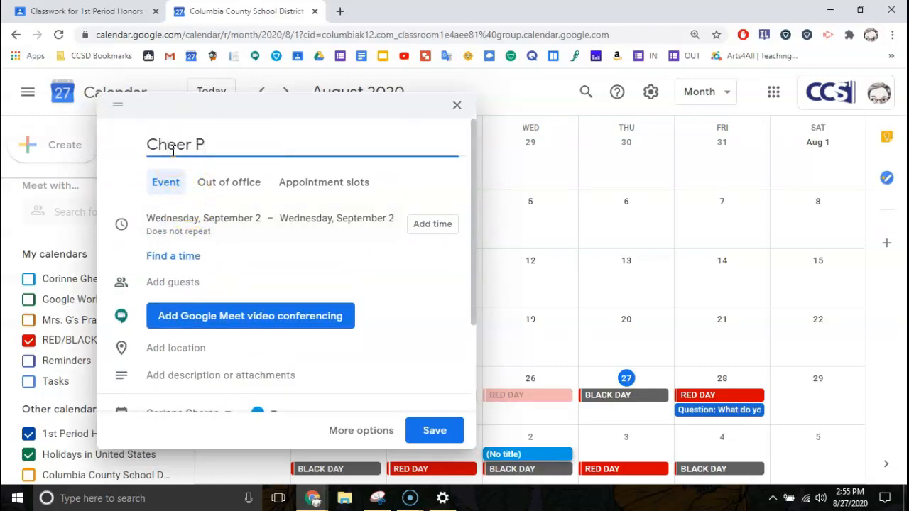
type("ractice")
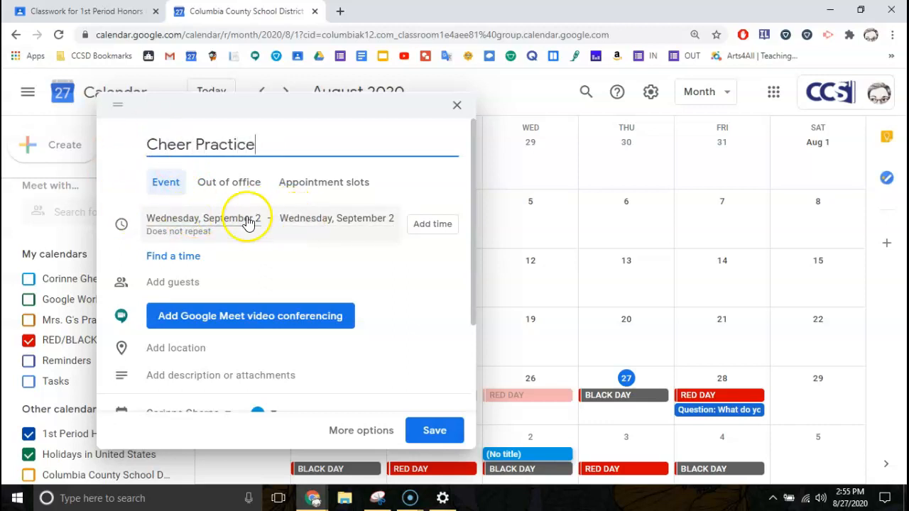
Give Cheer Practice a specific time starting at 4:00pm.
left_click(434, 231)
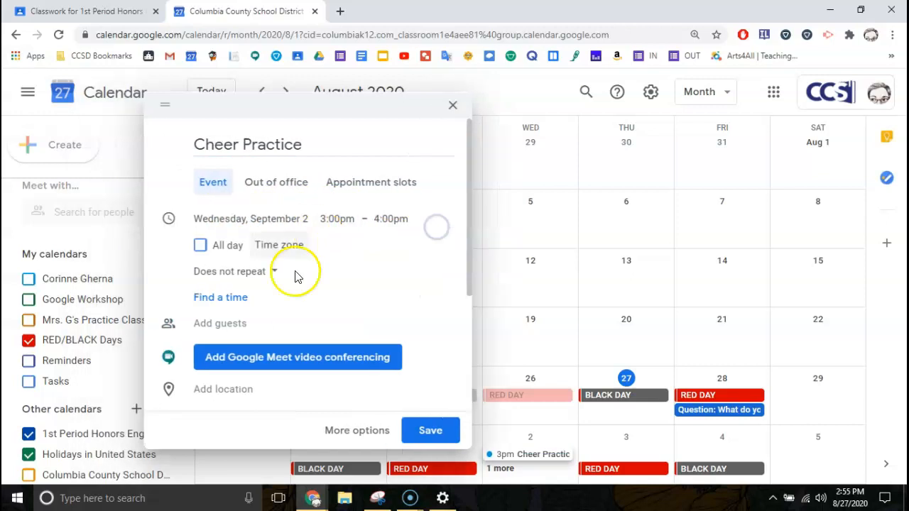
left_click(348, 220)
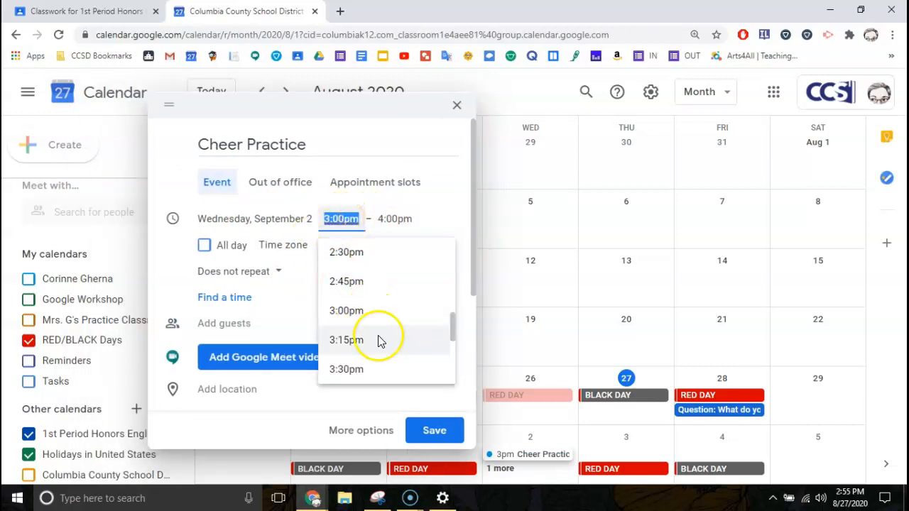
scroll(365, 361, "down", 2)
left_click(342, 273)
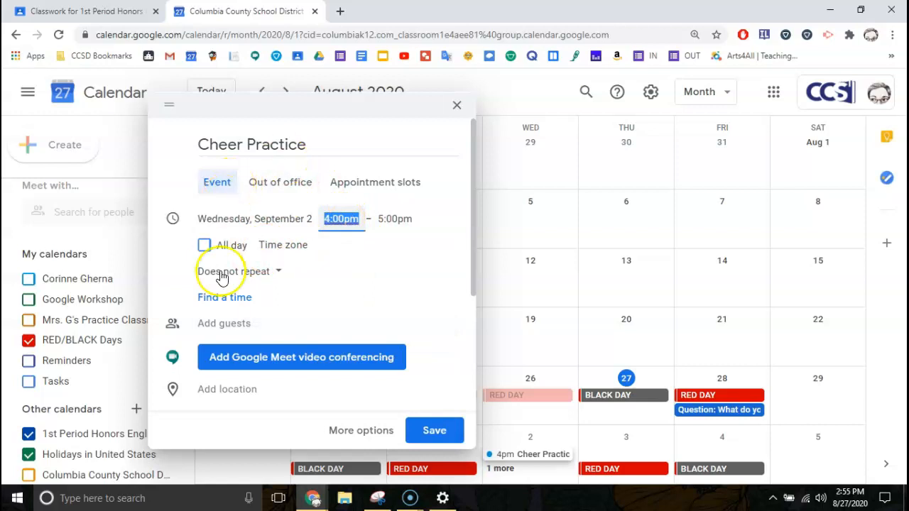
Try the Daily, Weekly on Wednesday and Monthly repeat options.
left_click(277, 278)
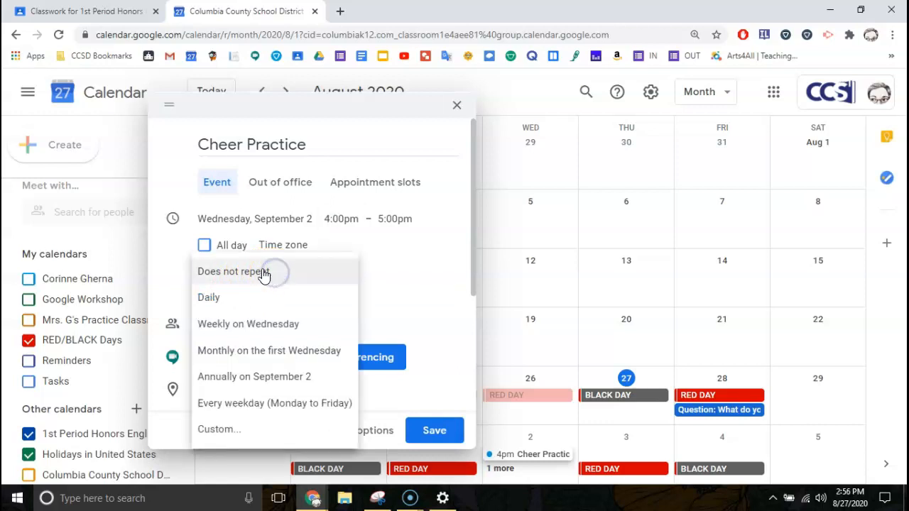
left_click(232, 300)
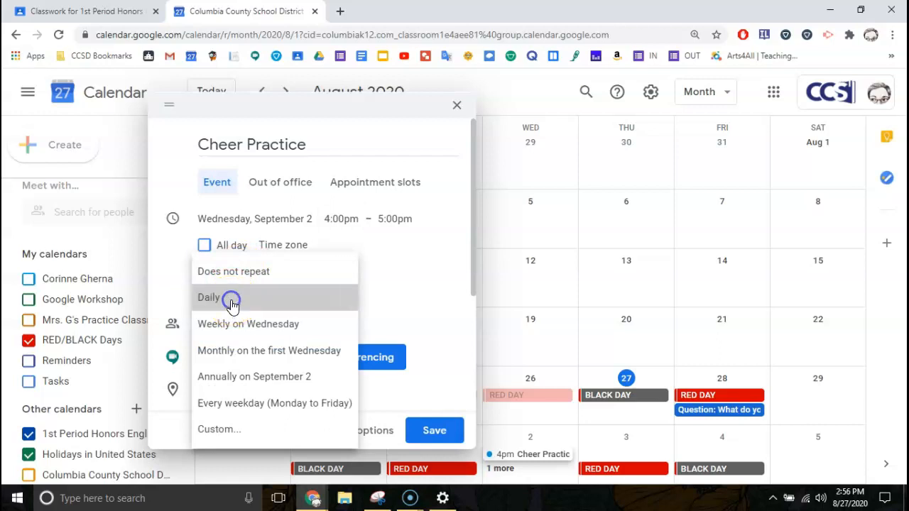
left_click(226, 271)
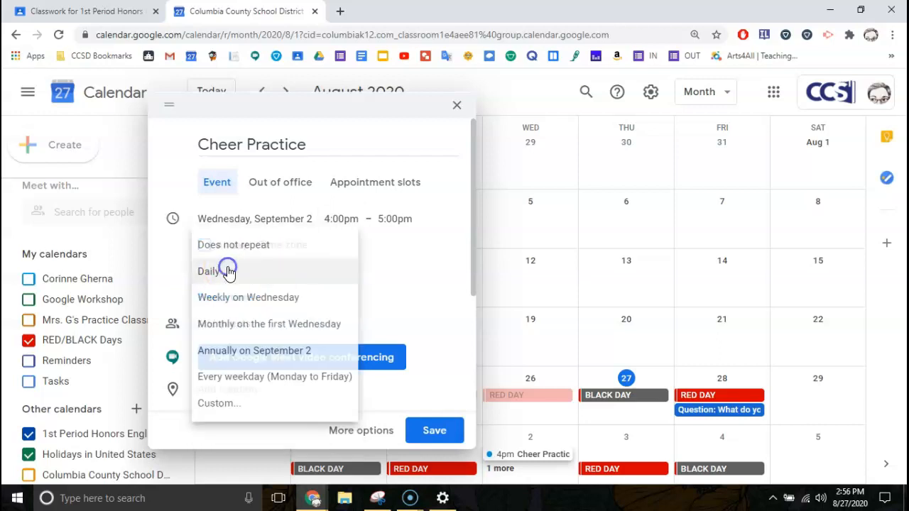
left_click(236, 304)
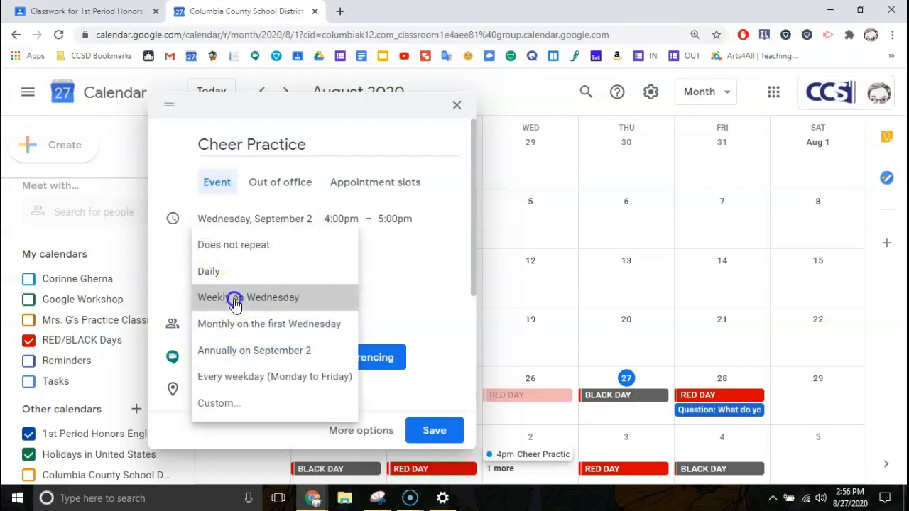
left_click(264, 271)
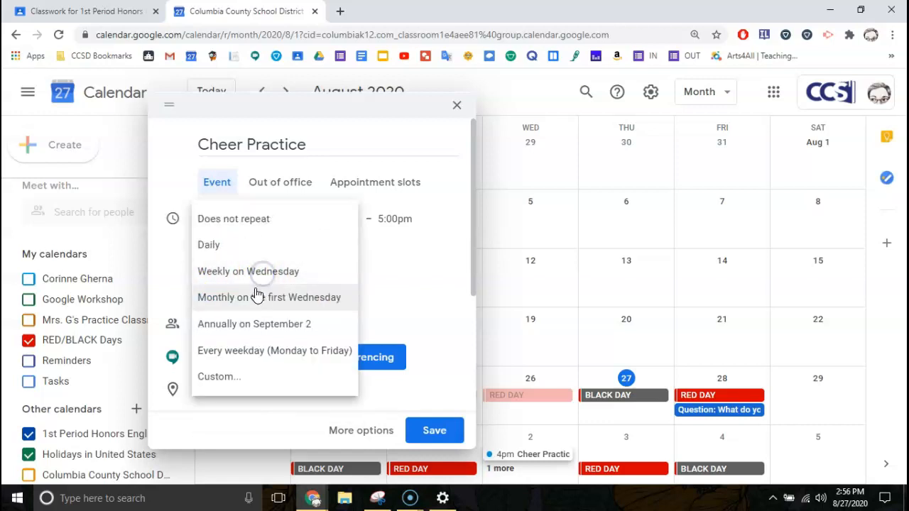
left_click(318, 309)
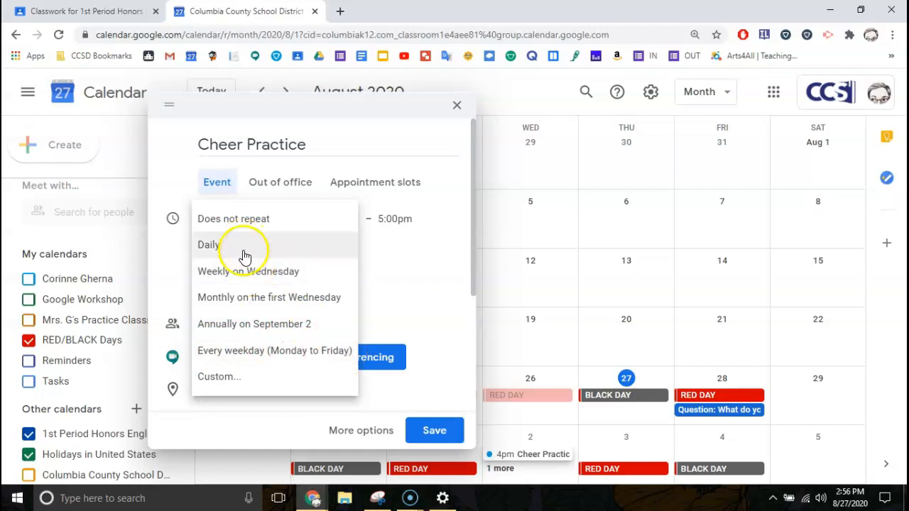
Set a custom recurrence on Wednesday and Friday, ending on June 4, 2021.
left_click(219, 377)
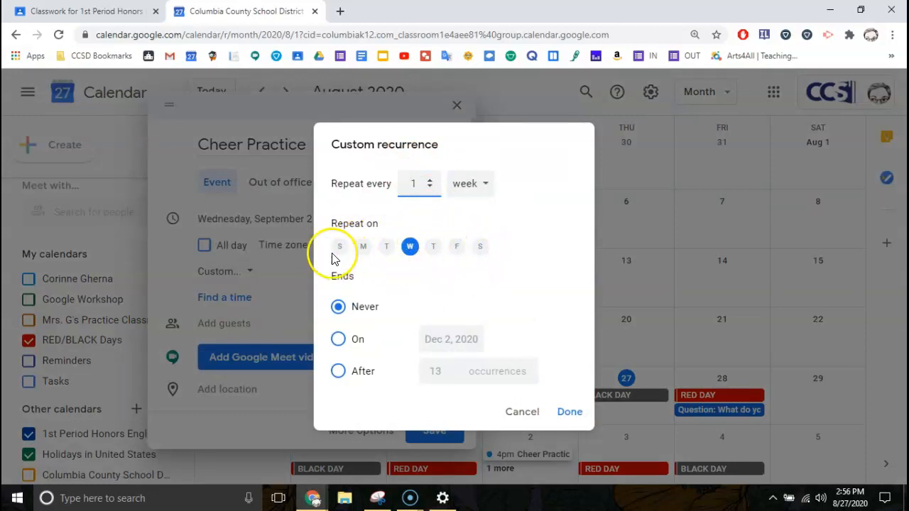
left_click(457, 247)
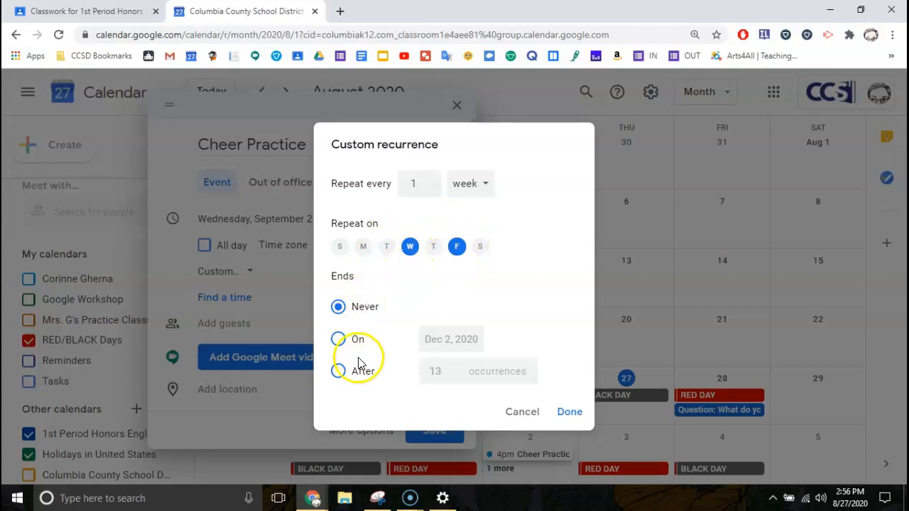
left_click(339, 341)
left_click(451, 341)
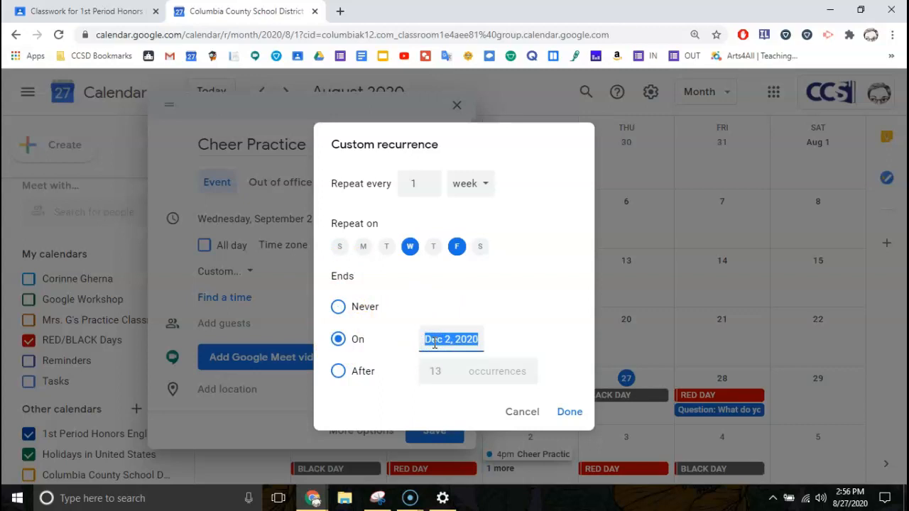
type("Jun")
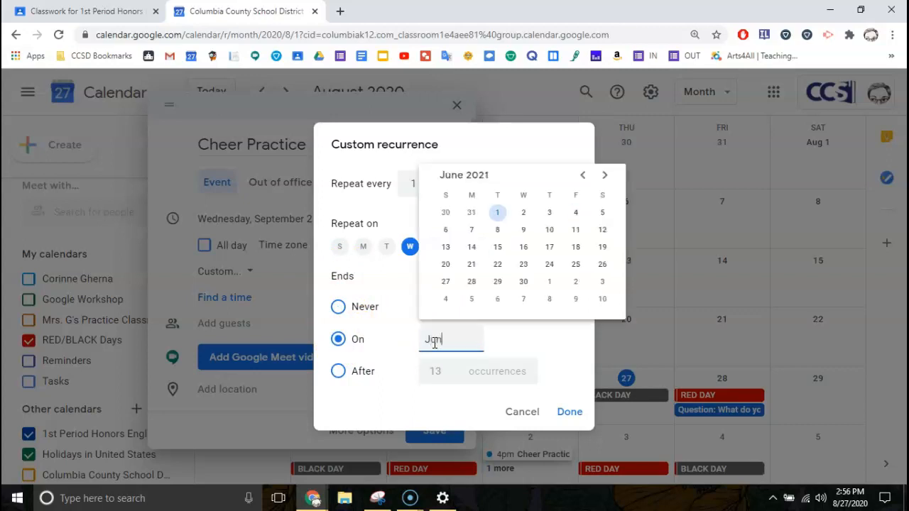
left_click(575, 214)
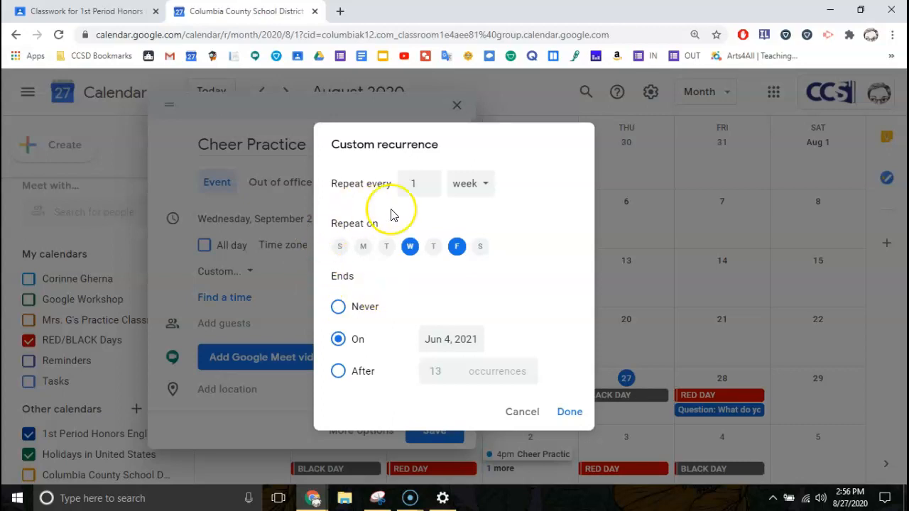
left_click(570, 413)
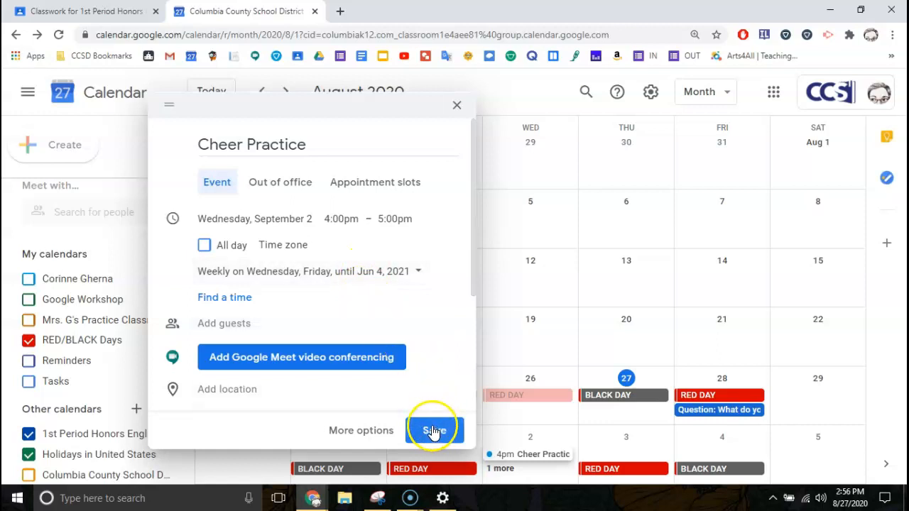
left_click(235, 324)
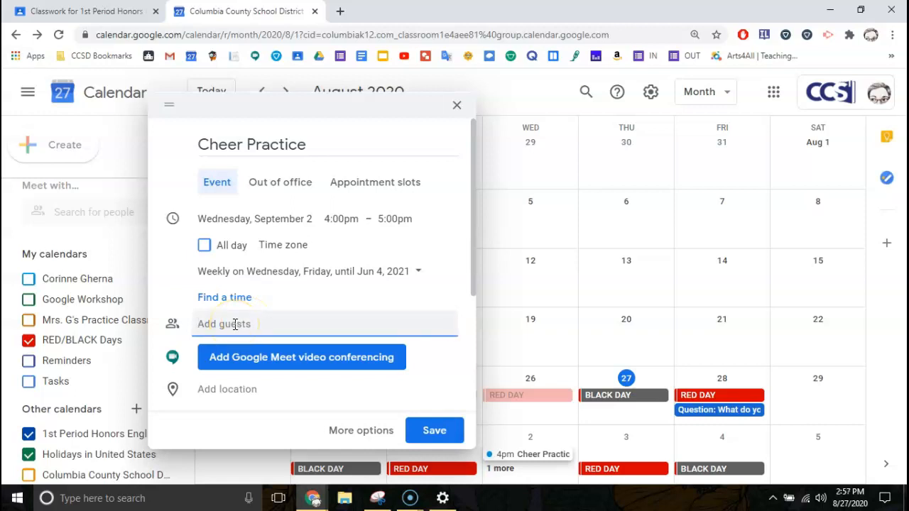
Clear the typed guest search text and look over the reminder time choices.
type("gher")
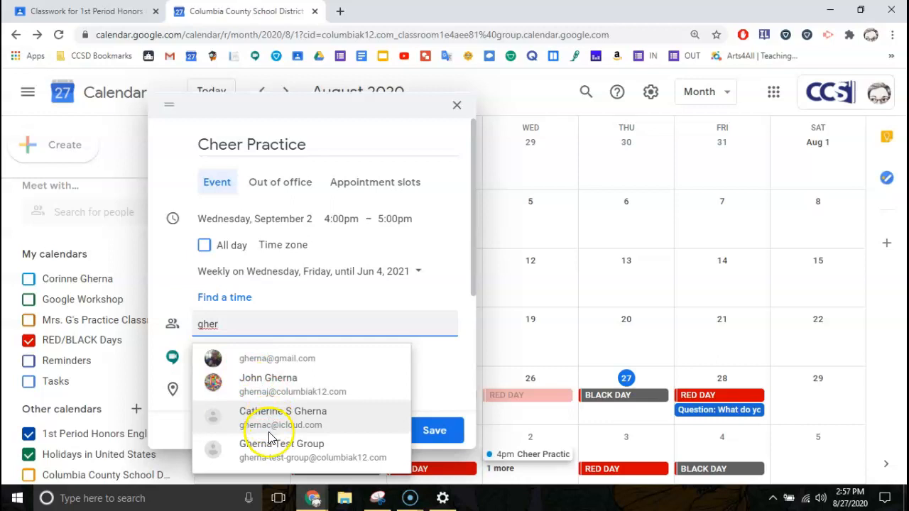
left_click(231, 323)
key("BackSpace")
key("BackSpace")
key("BackSpace")
key("BackSpace")
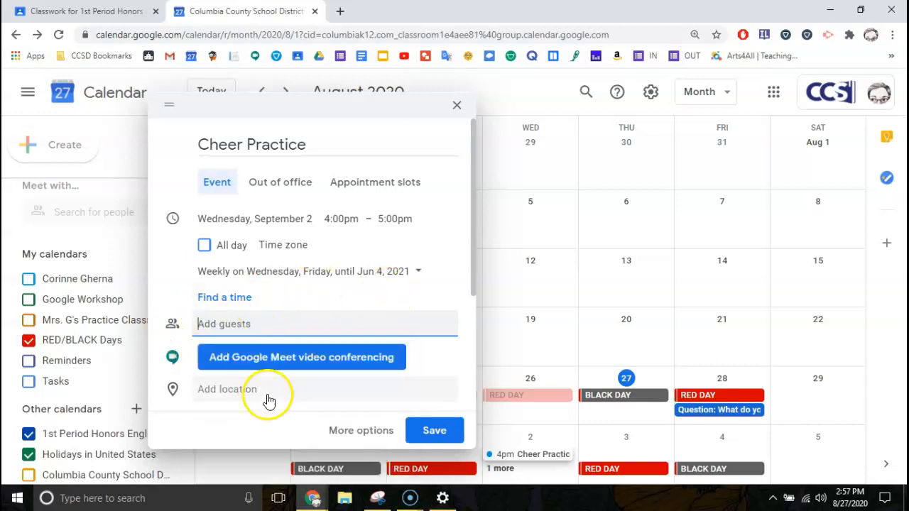
scroll(269, 402, "down", 1)
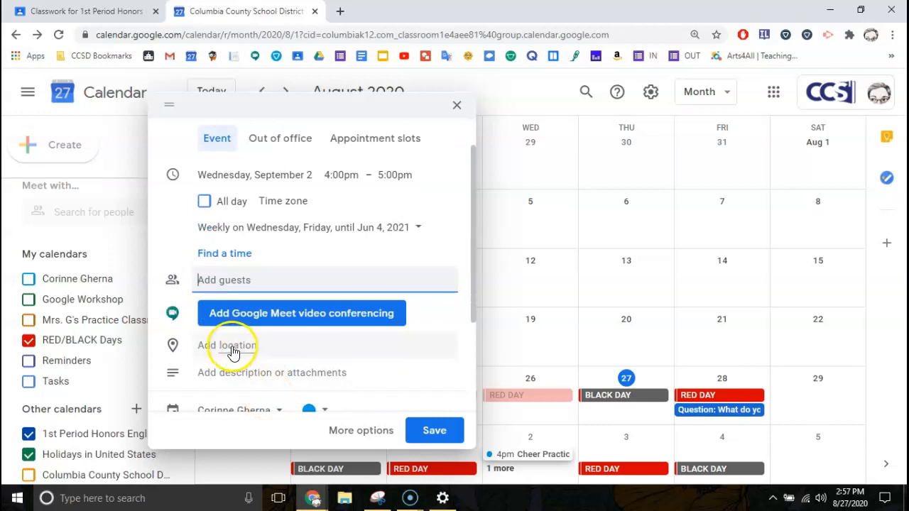
scroll(246, 359, "down", 1)
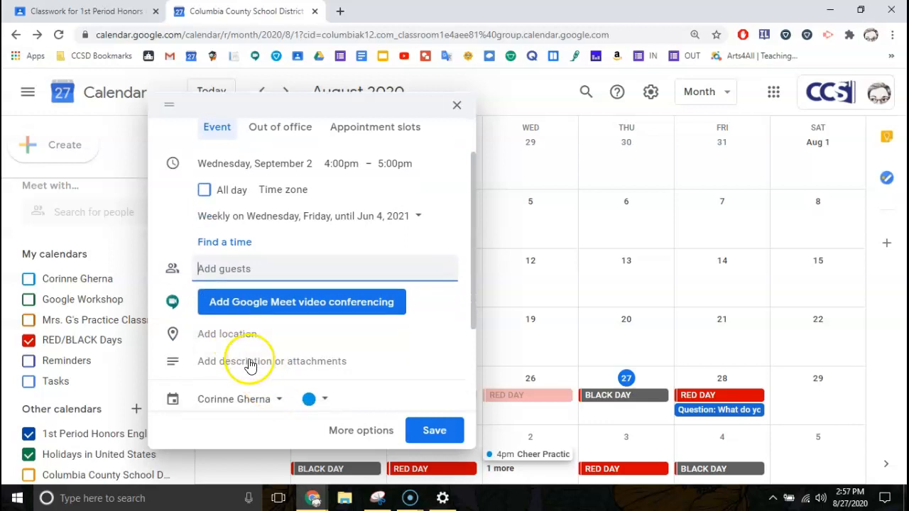
scroll(246, 365, "down", 3)
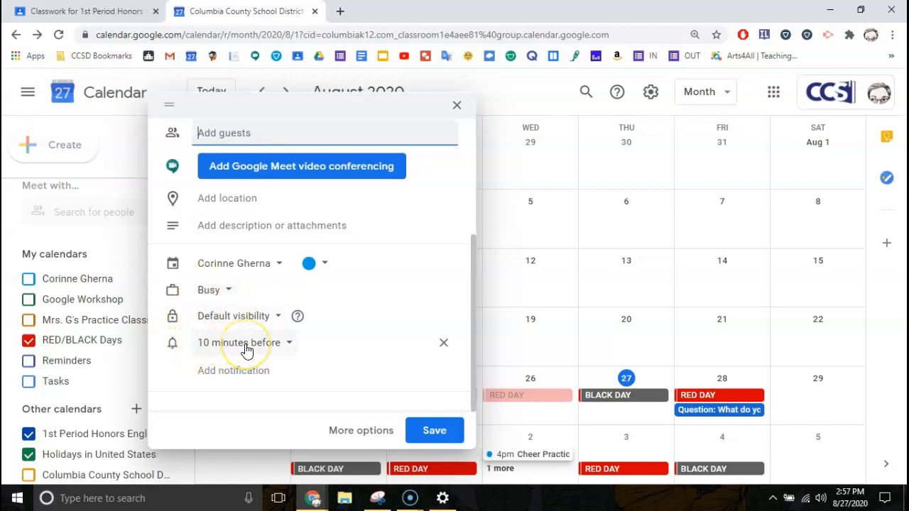
left_click(28, 486)
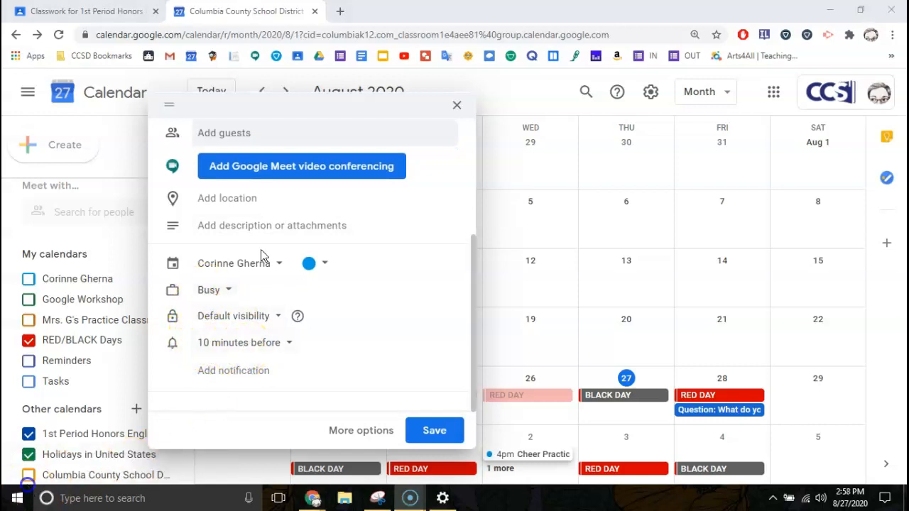
left_click(287, 344)
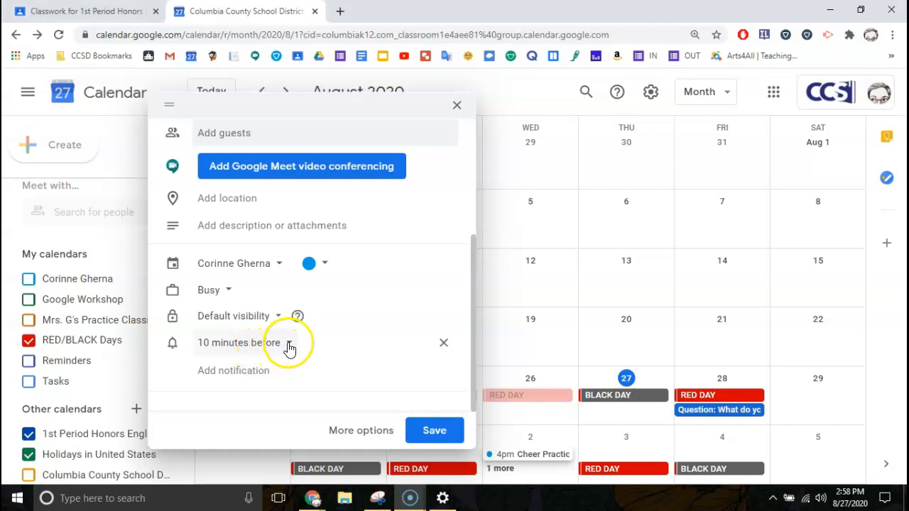
left_click(292, 371)
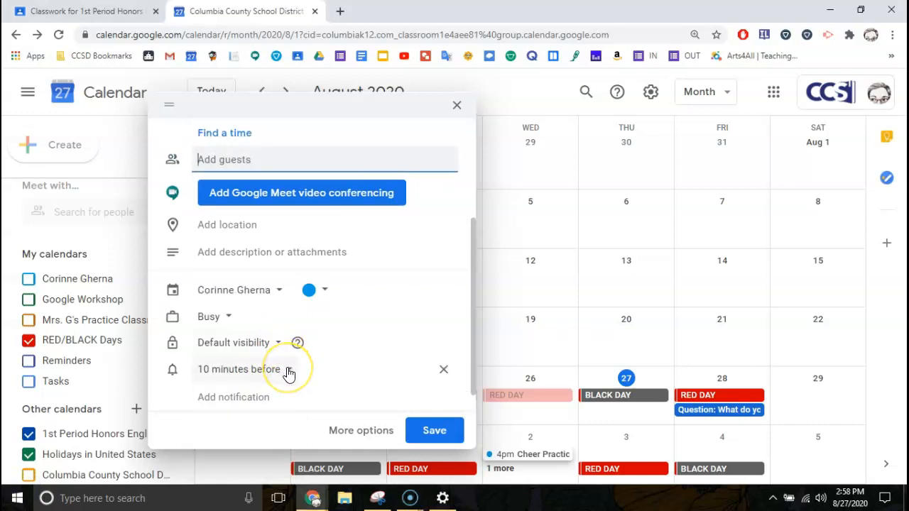
left_click(288, 371)
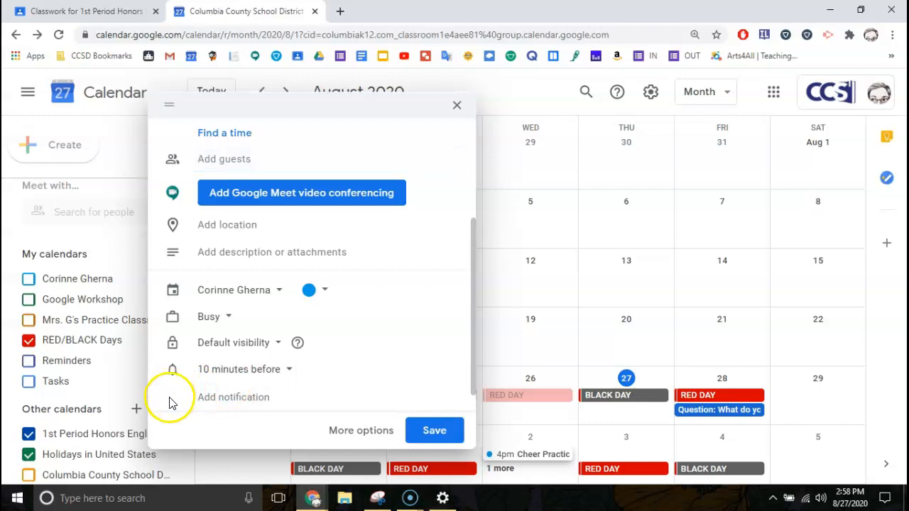
left_click(245, 370)
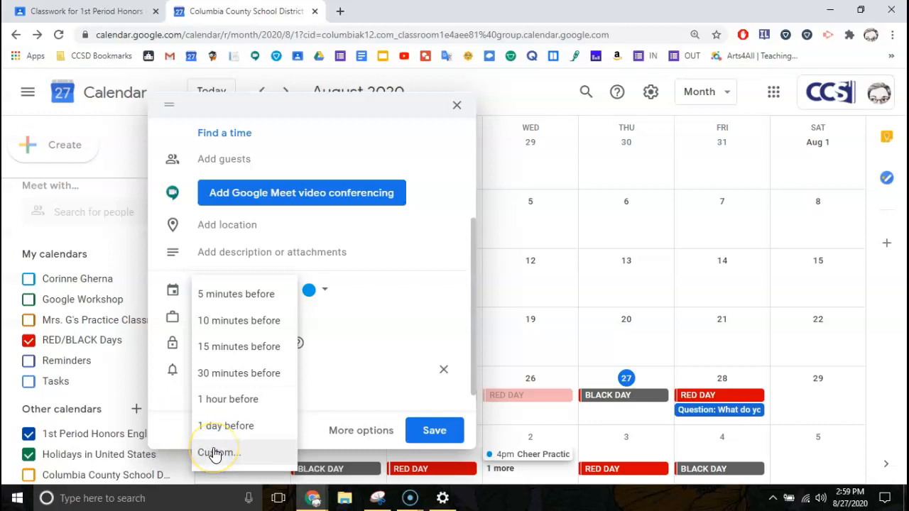
left_click(162, 429)
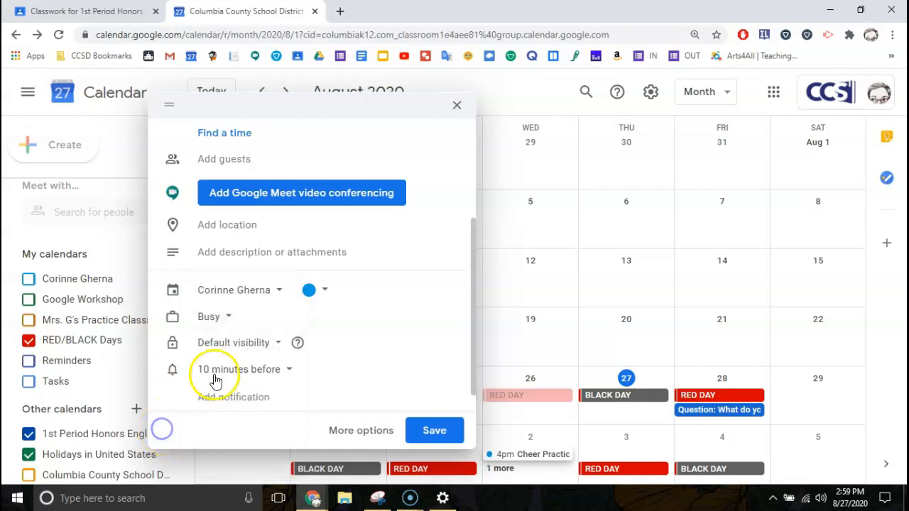
Add a second reminder 30 minutes before, keep the first at 10 minutes, and save.
left_click(242, 398)
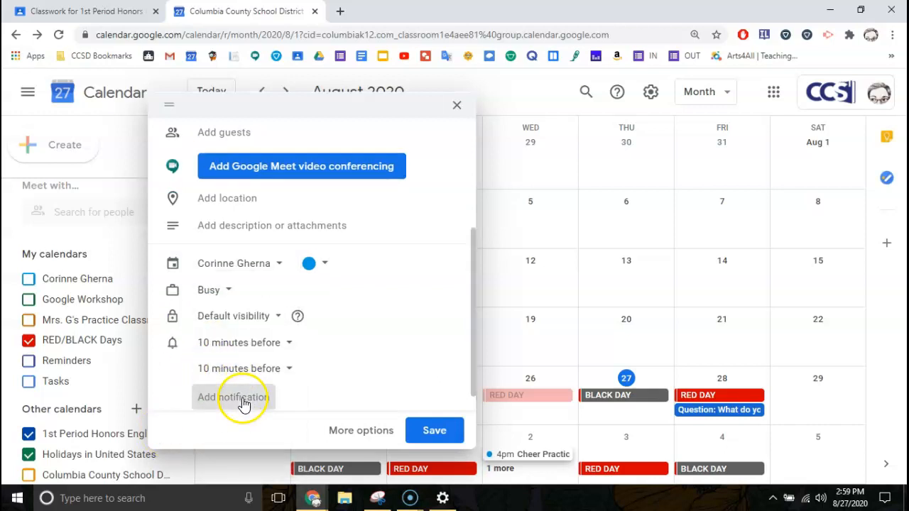
left_click(283, 370)
left_click(263, 379)
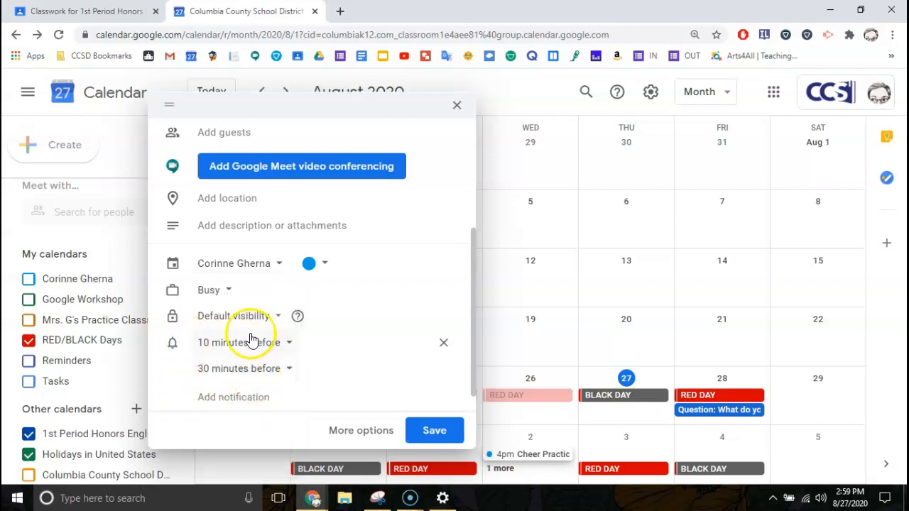
left_click(175, 343)
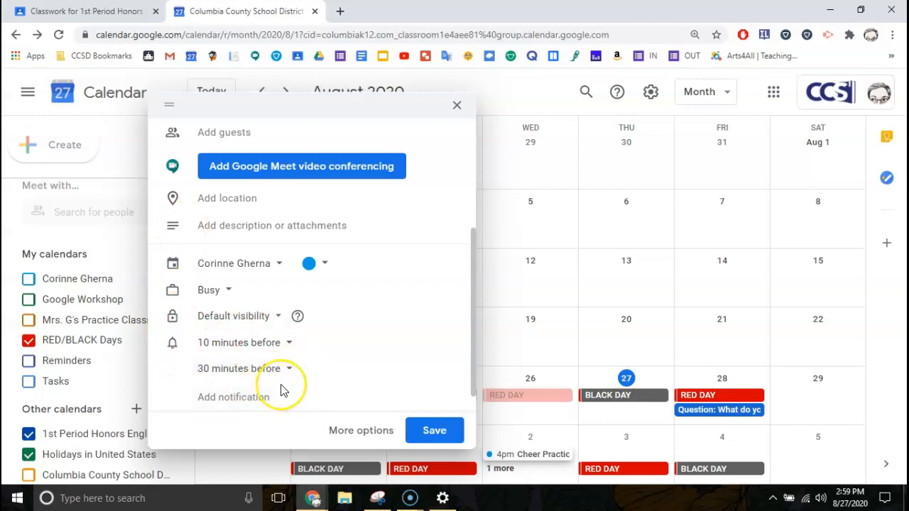
scroll(282, 390, "down", 1)
left_click(287, 321)
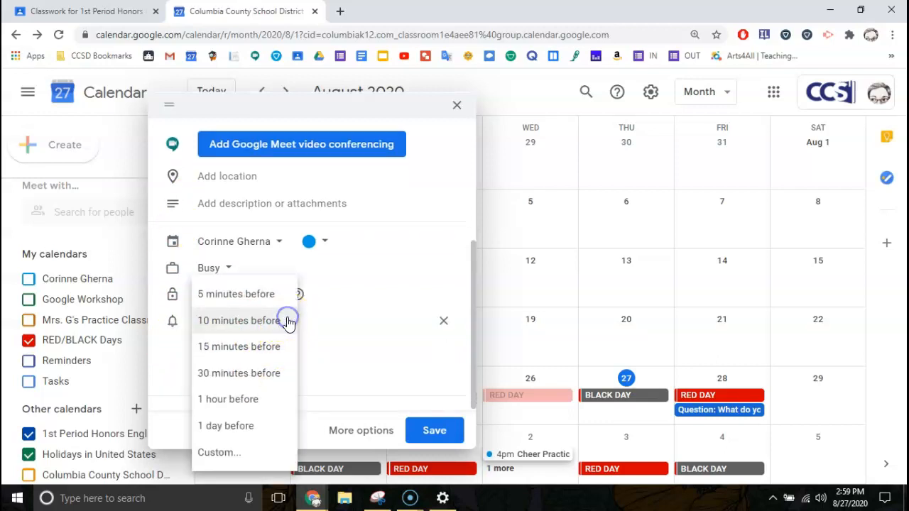
left_click(288, 323)
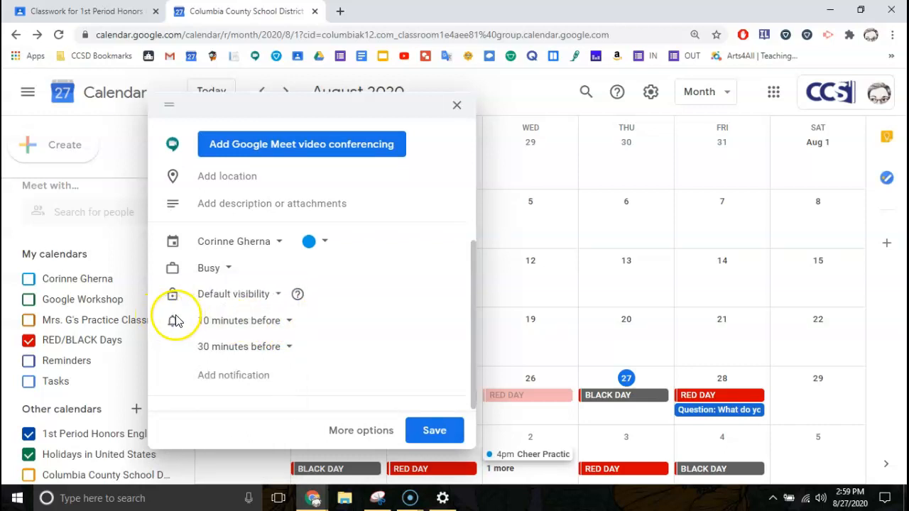
left_click(418, 435)
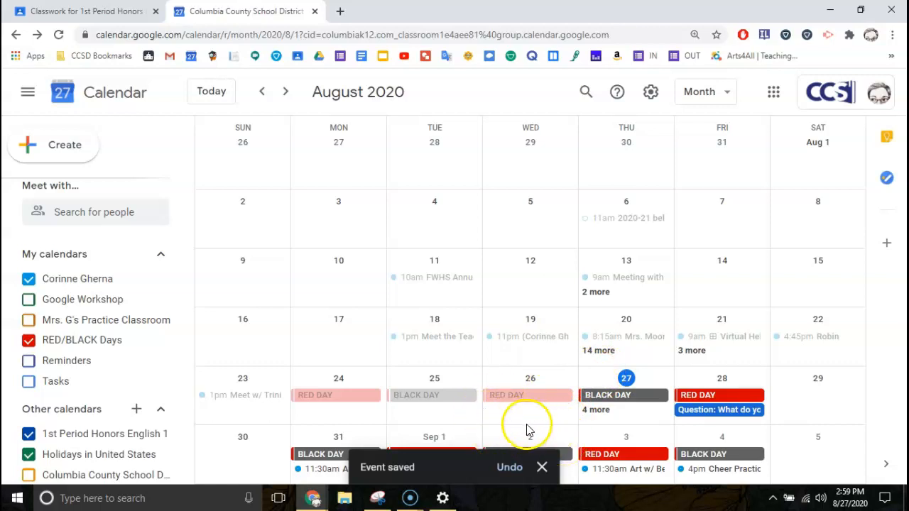
Open the September 4 Cheer Practice for editing, check the reminder type, and close without saving.
left_click(701, 471)
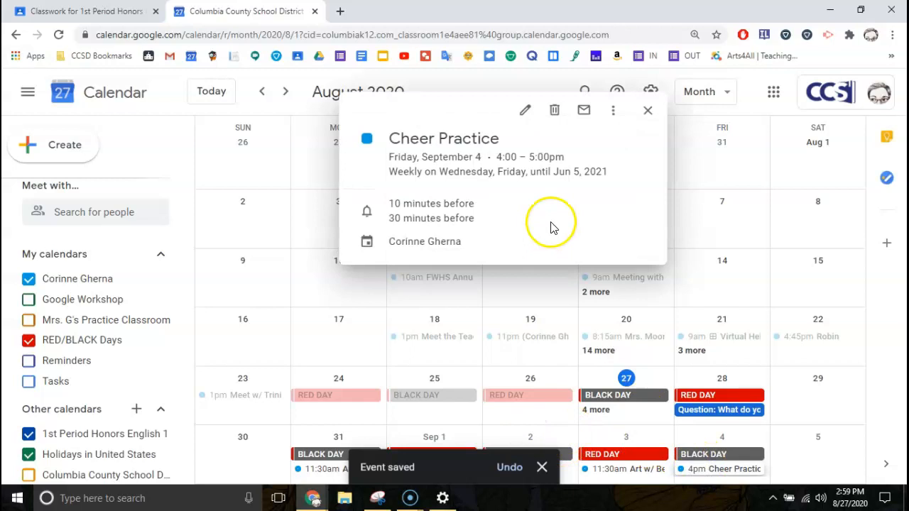
left_click(525, 111)
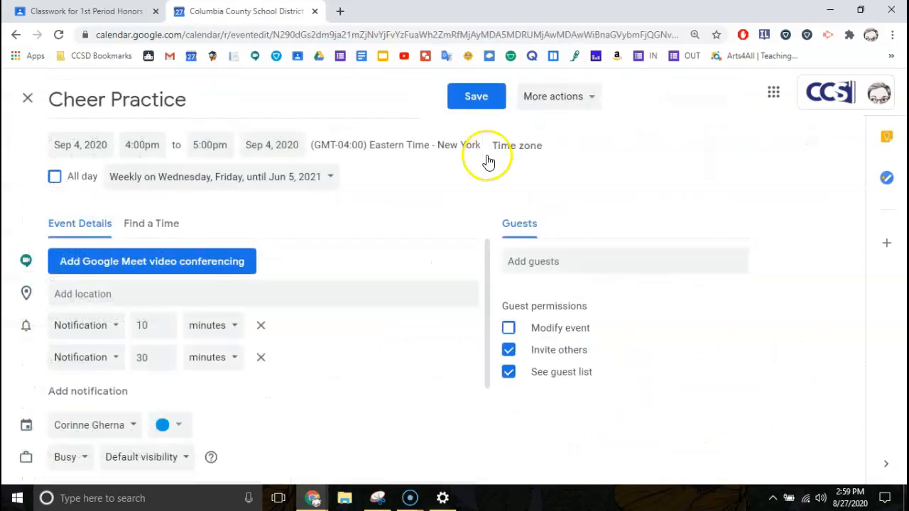
scroll(248, 363, "down", 1)
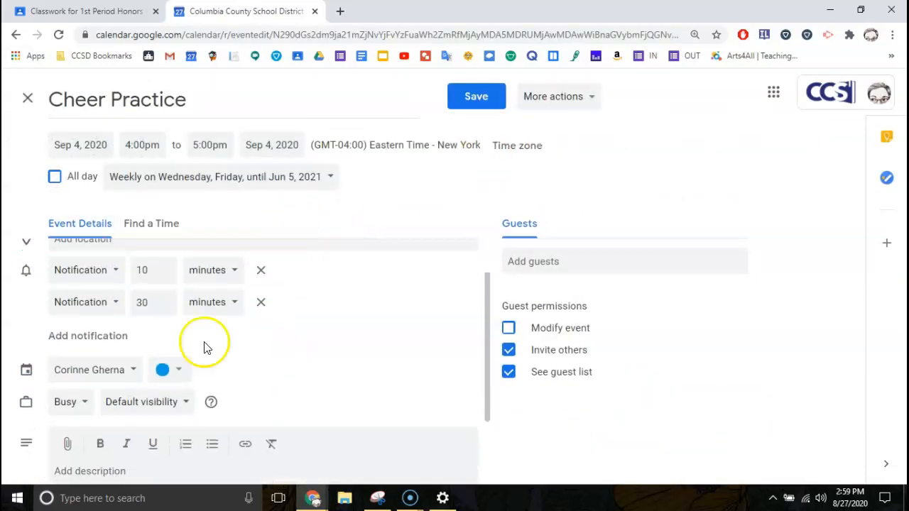
scroll(106, 284, "up", 1)
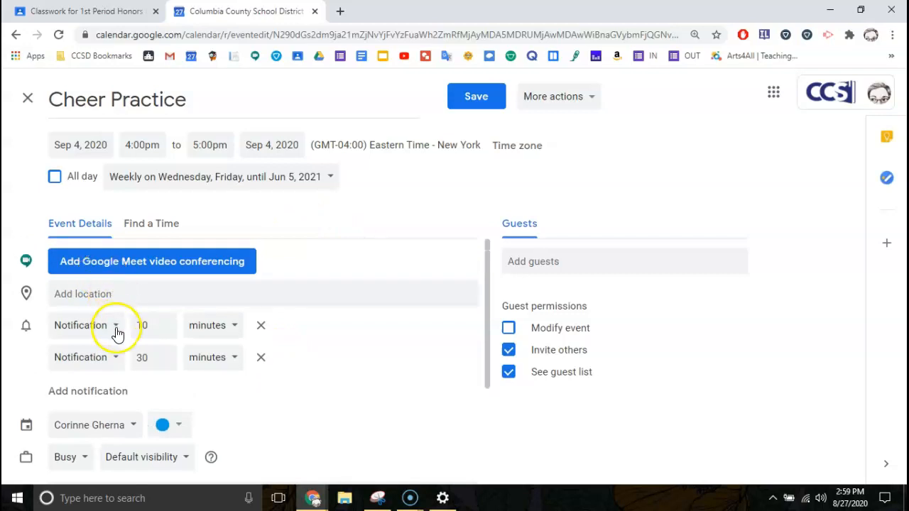
left_click(114, 329)
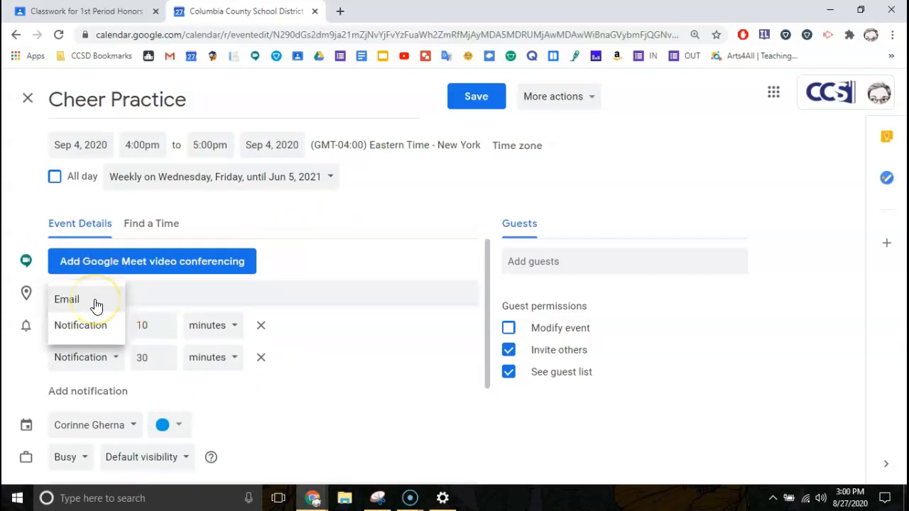
left_click(99, 334)
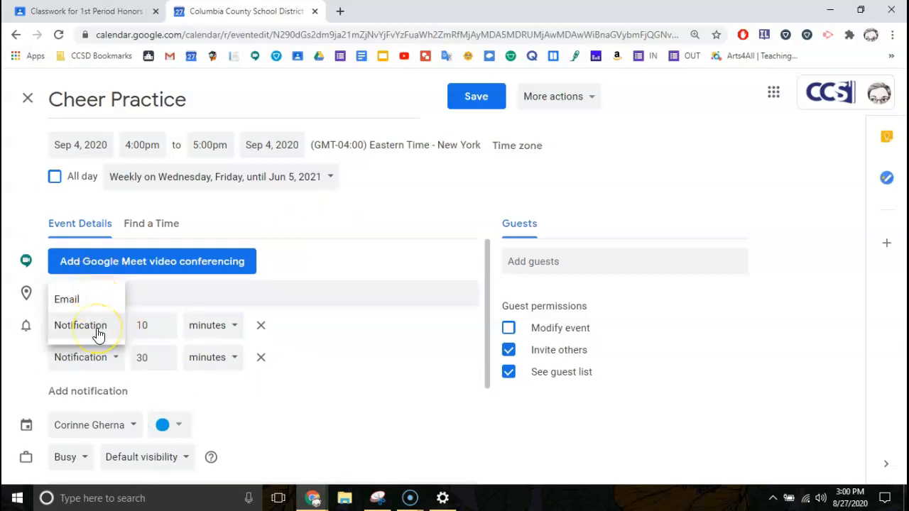
left_click(9, 389)
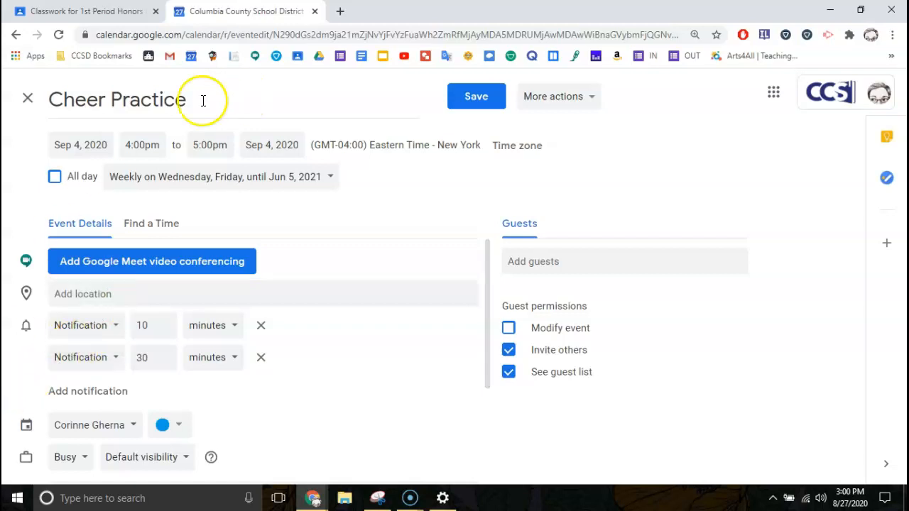
left_click(25, 102)
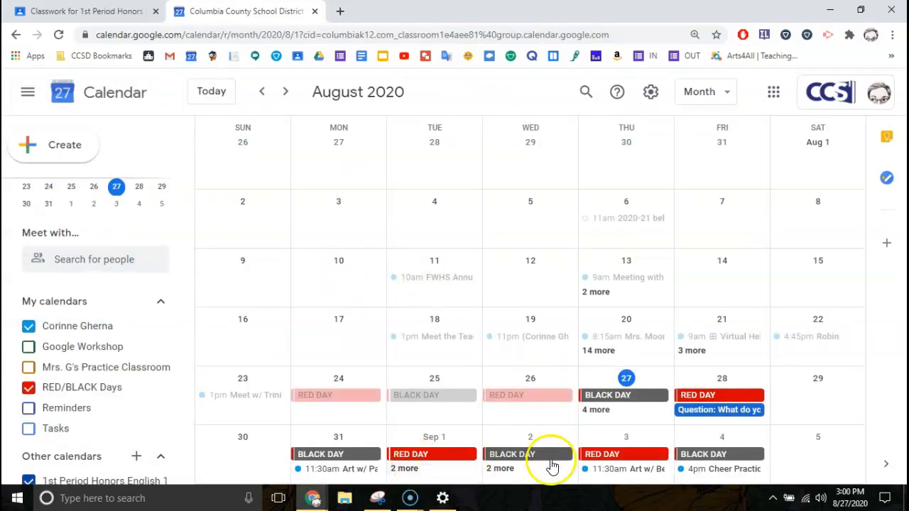
Delete only the Friday, Sep 4 occurrence of Cheer Practice, keeping the rest of the series.
left_click(711, 470)
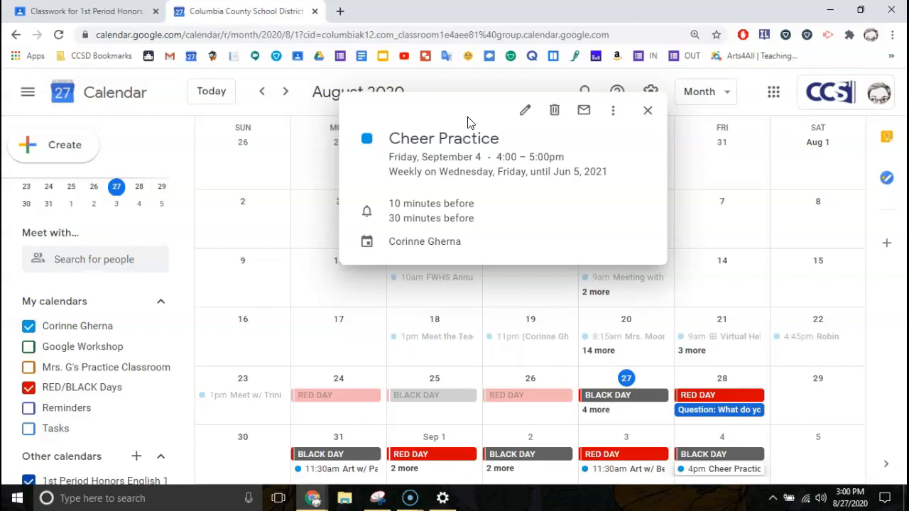
left_click(555, 111)
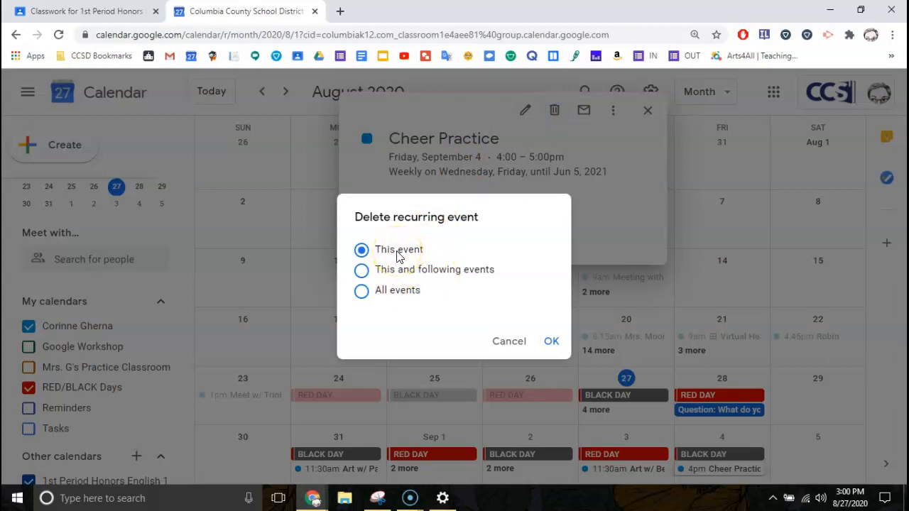
left_click(362, 252)
left_click(435, 328)
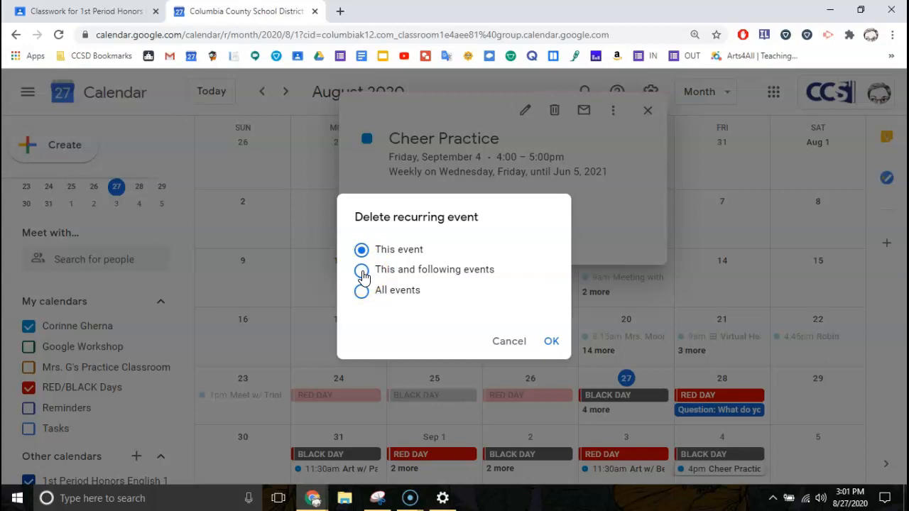
left_click(551, 344)
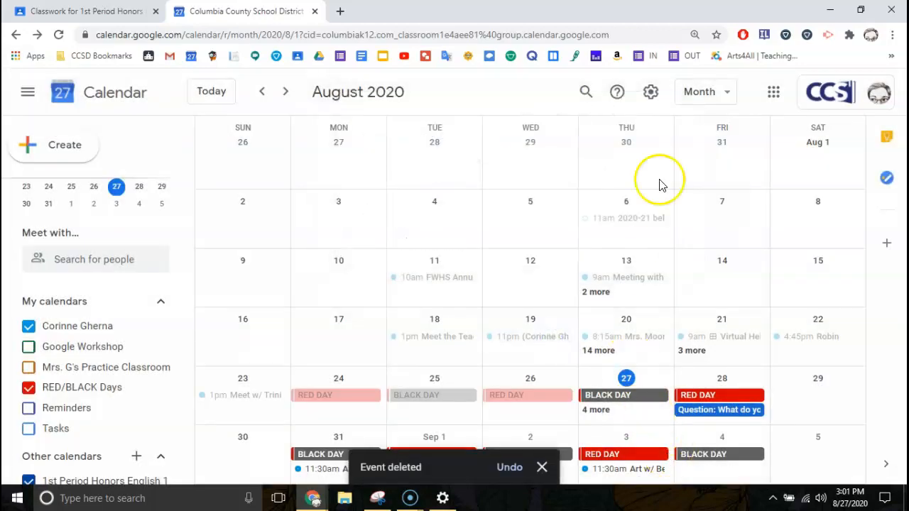
Uncheck the personal calendar under My calendars so only RED/BLACK Day banners remain.
left_click(285, 92)
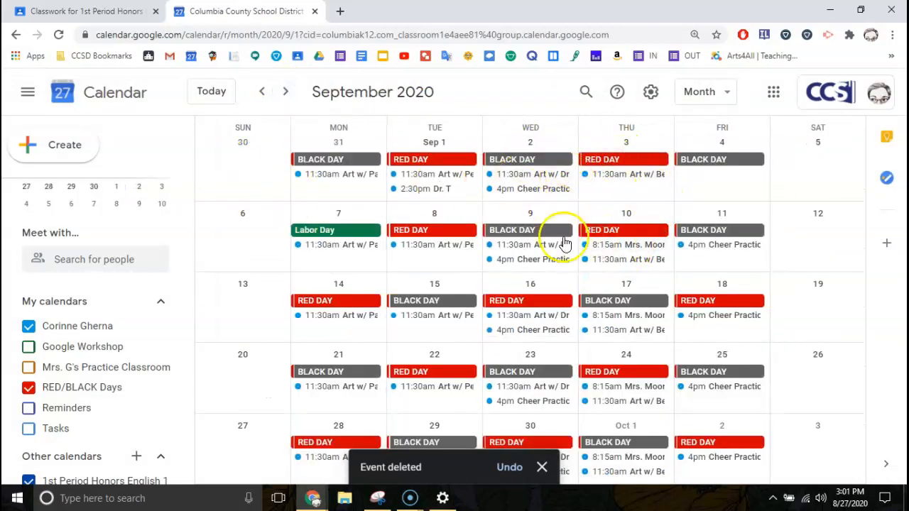
left_click(29, 327)
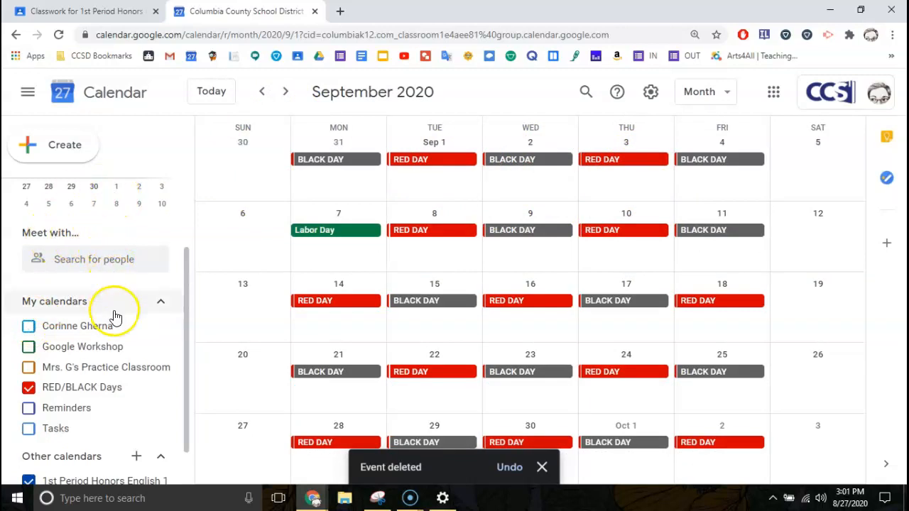
scroll(118, 329, "down", 1)
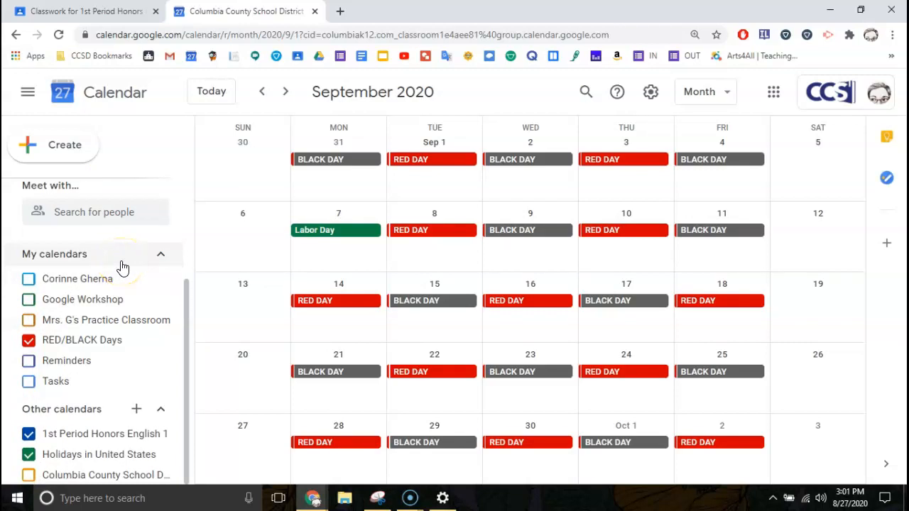
scroll(306, 260, "up", 1)
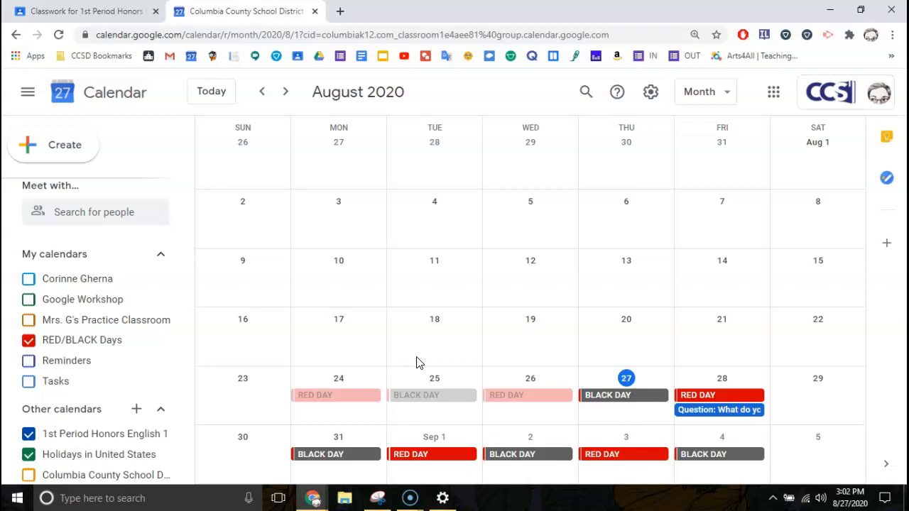
Enter a colleague's school e-mail address in the Meet with people search and dismiss the suggestions.
left_click(104, 214)
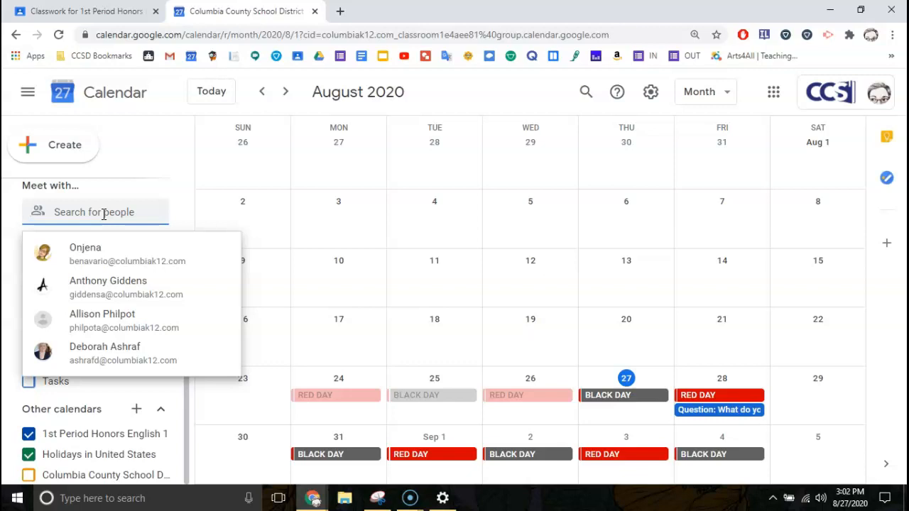
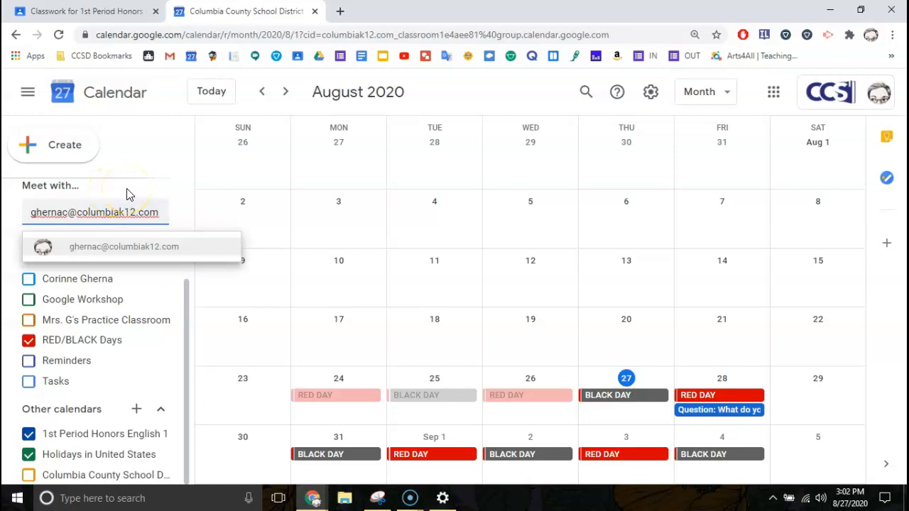
left_click(128, 195)
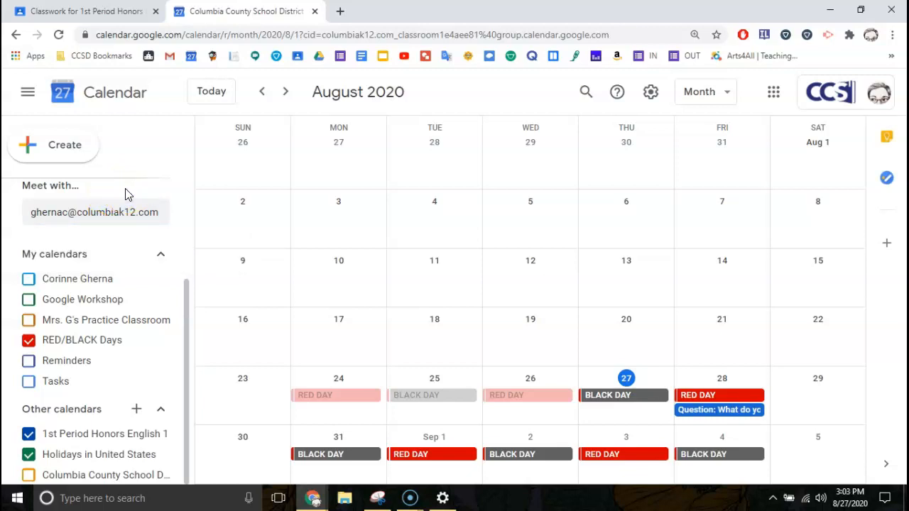
left_click(885, 140)
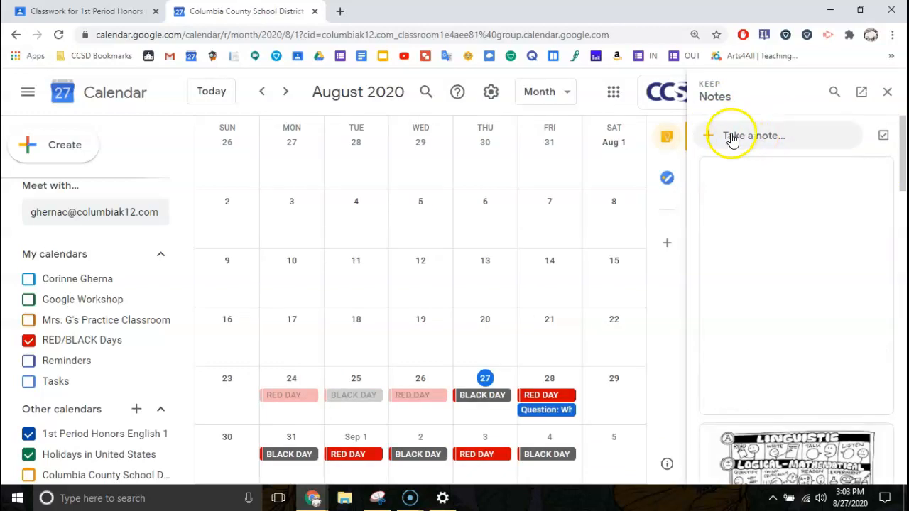
scroll(781, 402, "down", 2)
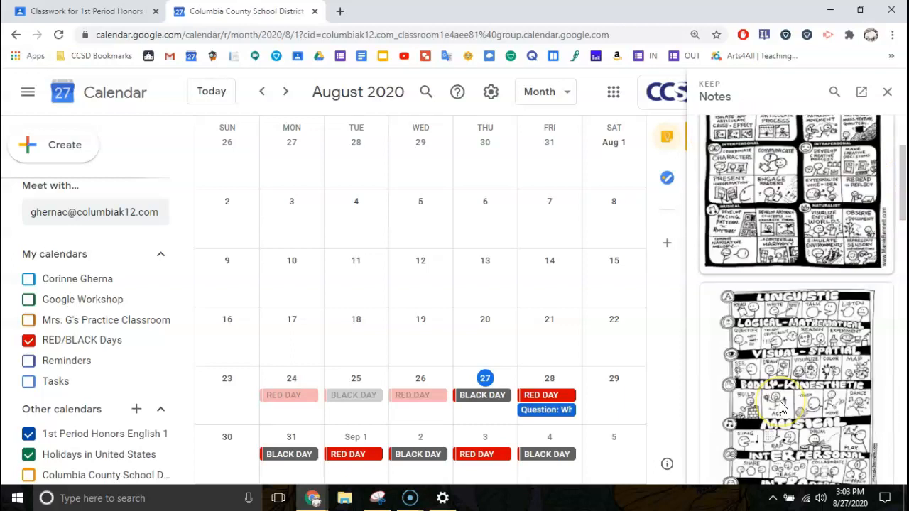
scroll(780, 407, "down", 8)
scroll(780, 401, "up", 10)
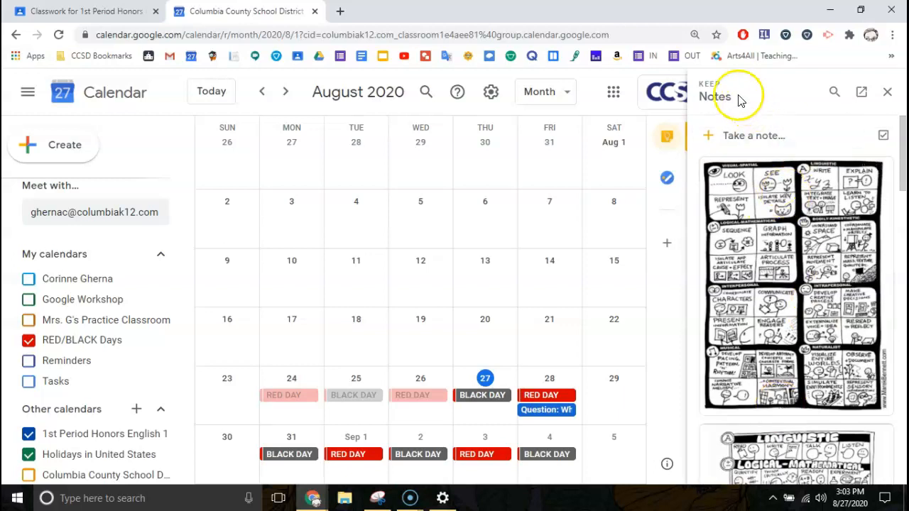
left_click(888, 88)
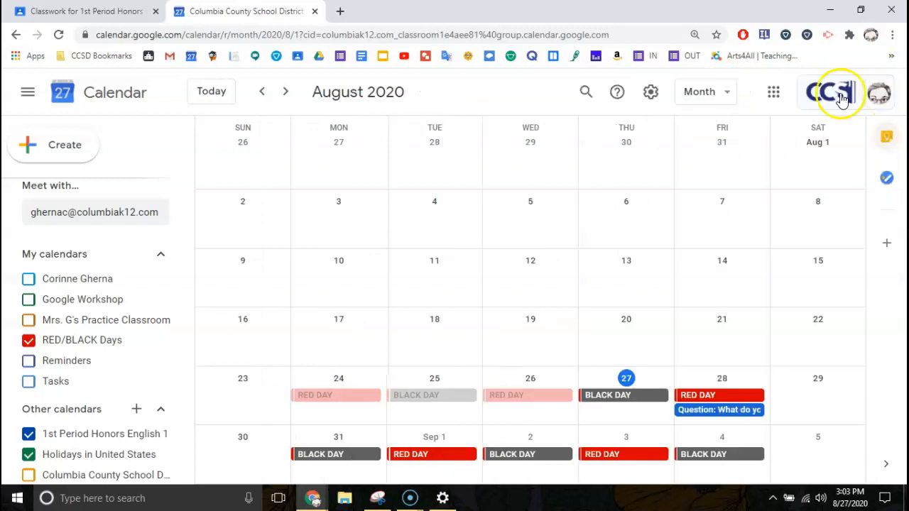
Add a task to get the saxophone from a teacher's room, correcting the spelling, then close Tasks.
left_click(887, 176)
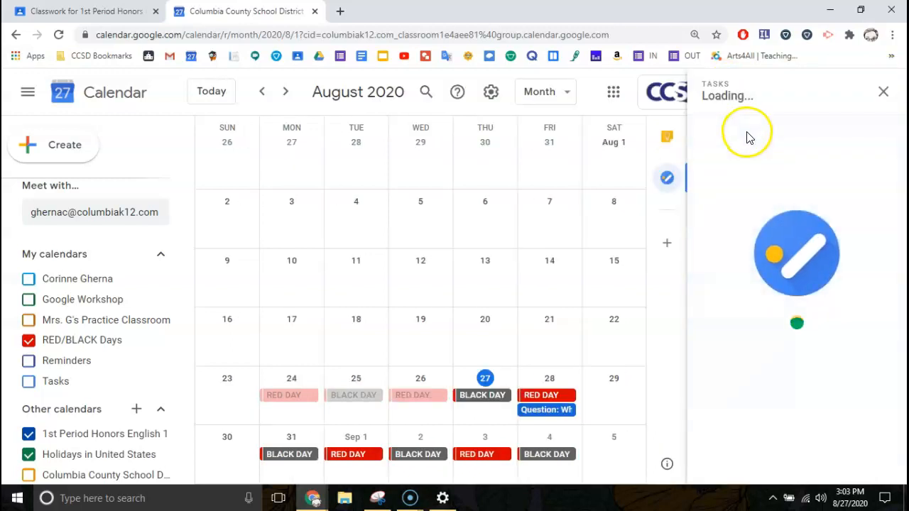
left_click(748, 142)
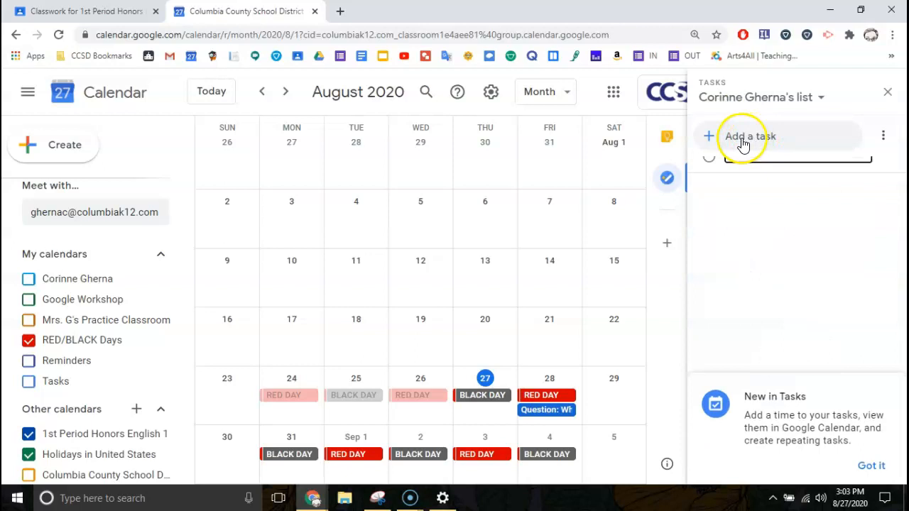
type("Get saxaphone from")
left_click(768, 173)
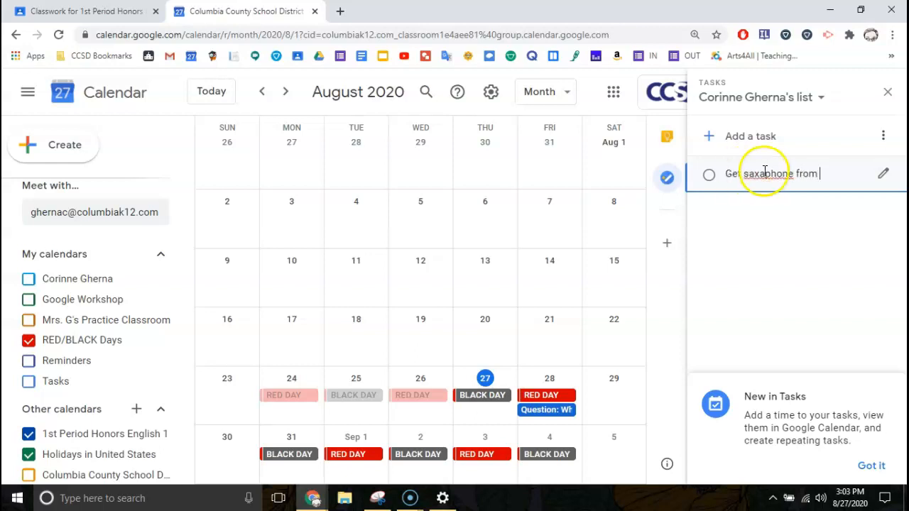
key("BackSpace")
type("o")
left_click(829, 175)
type("Mr. Gherna's room")
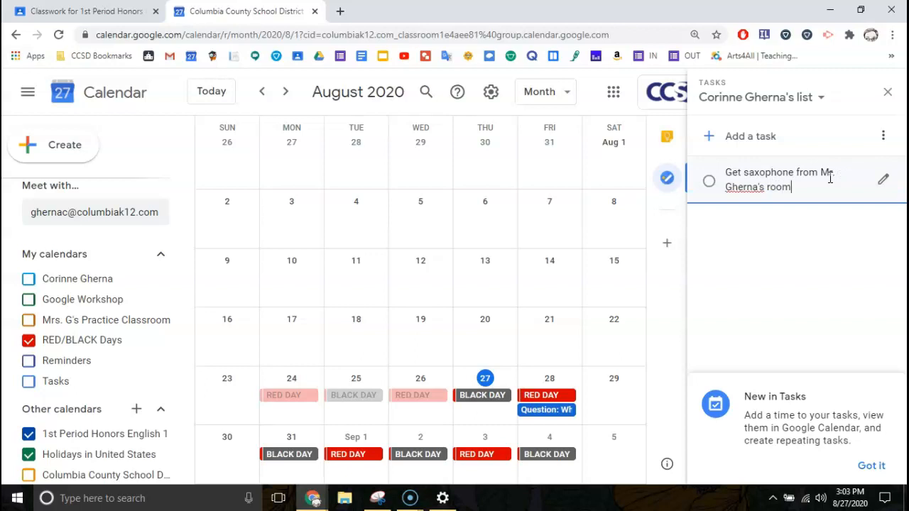
left_click(793, 272)
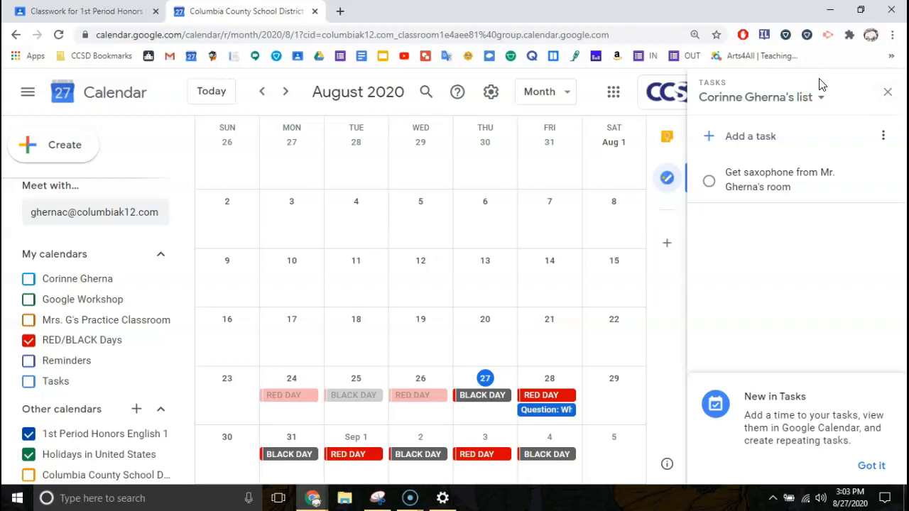
left_click(888, 96)
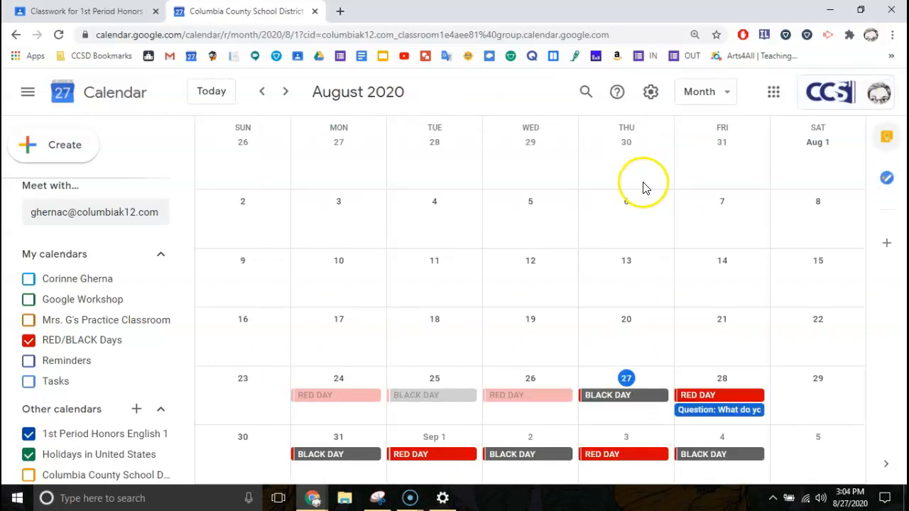